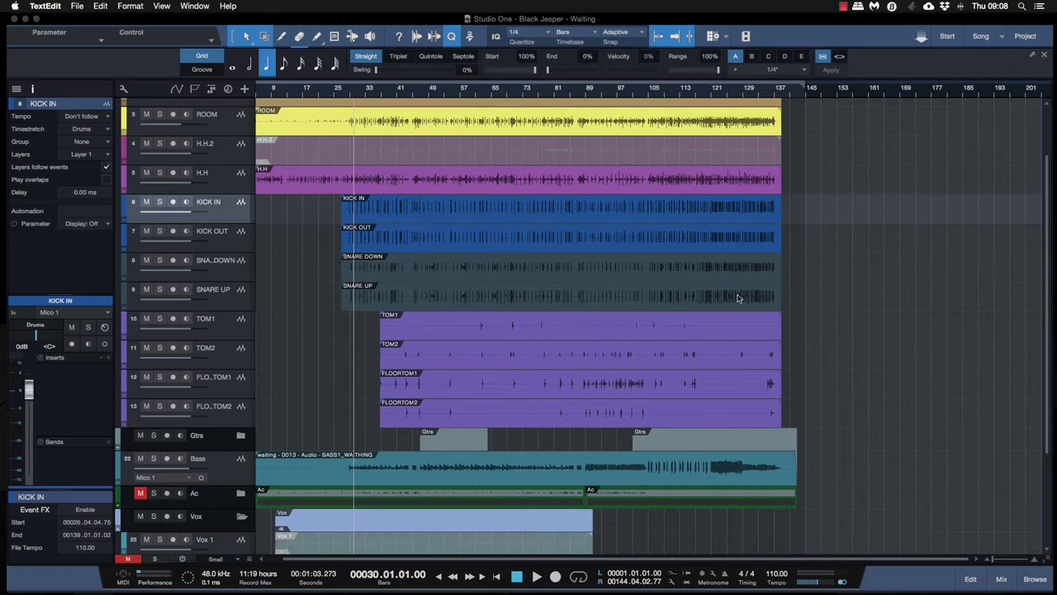
# - Inspect the hits of the KICK IN event in the audio editor, then return to the full arrangement
pyautogui.click(470, 212)
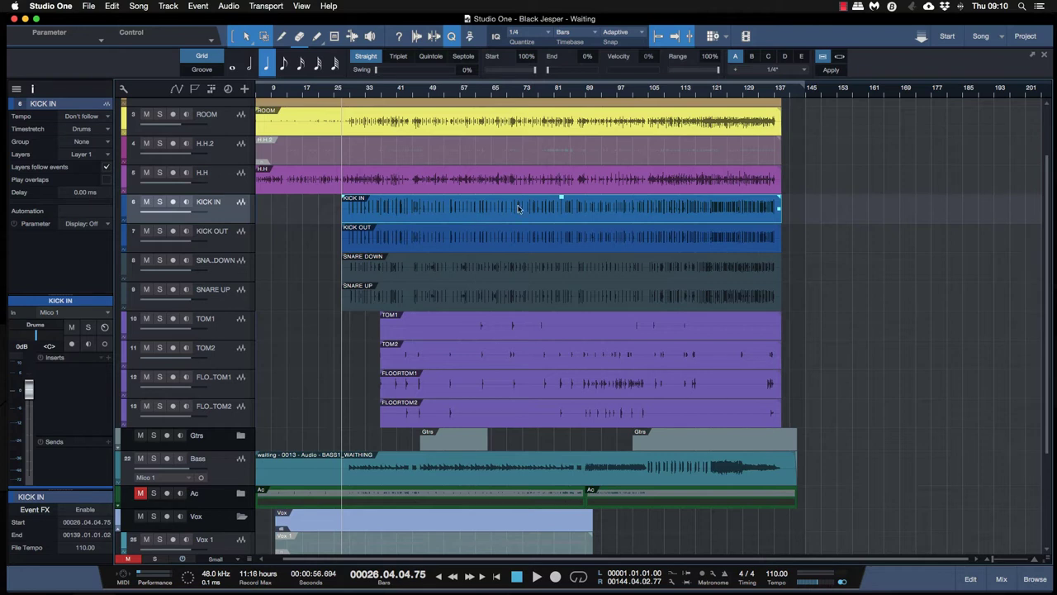
pyautogui.click(327, 218)
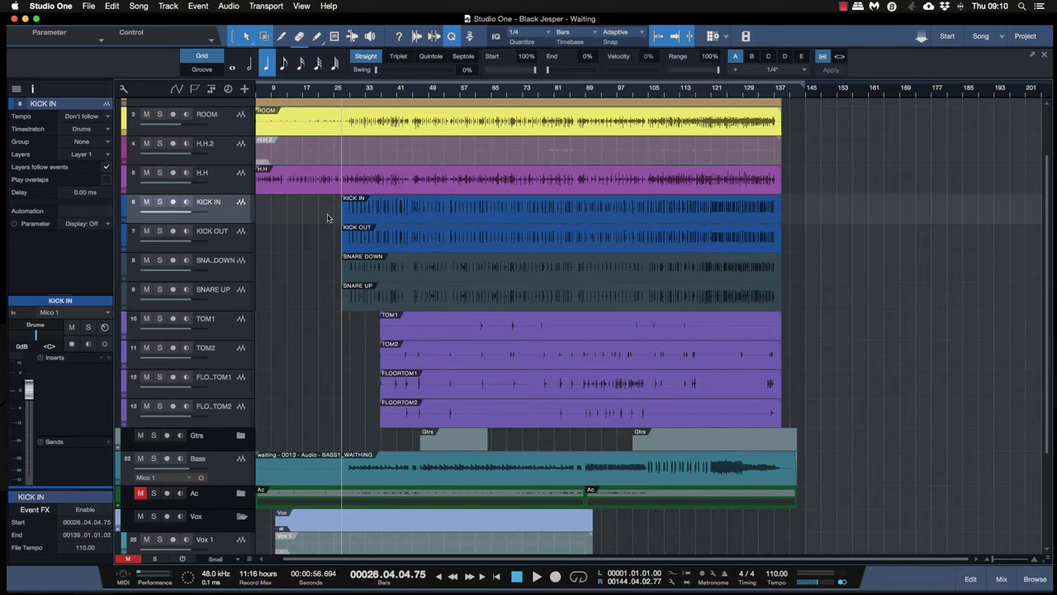
pyautogui.click(438, 211)
pyautogui.click(451, 239)
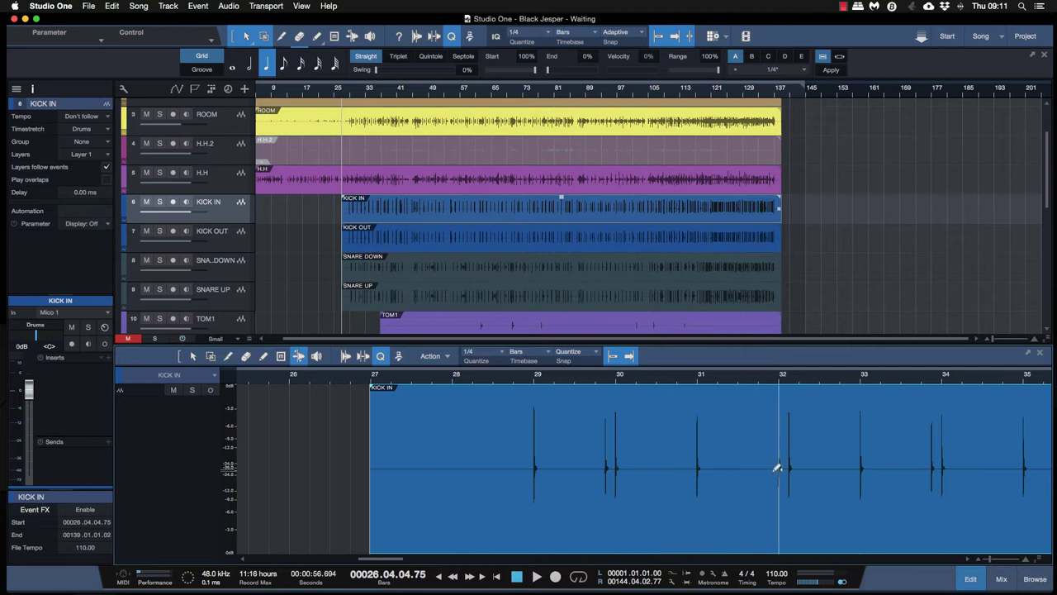
pyautogui.press('e')
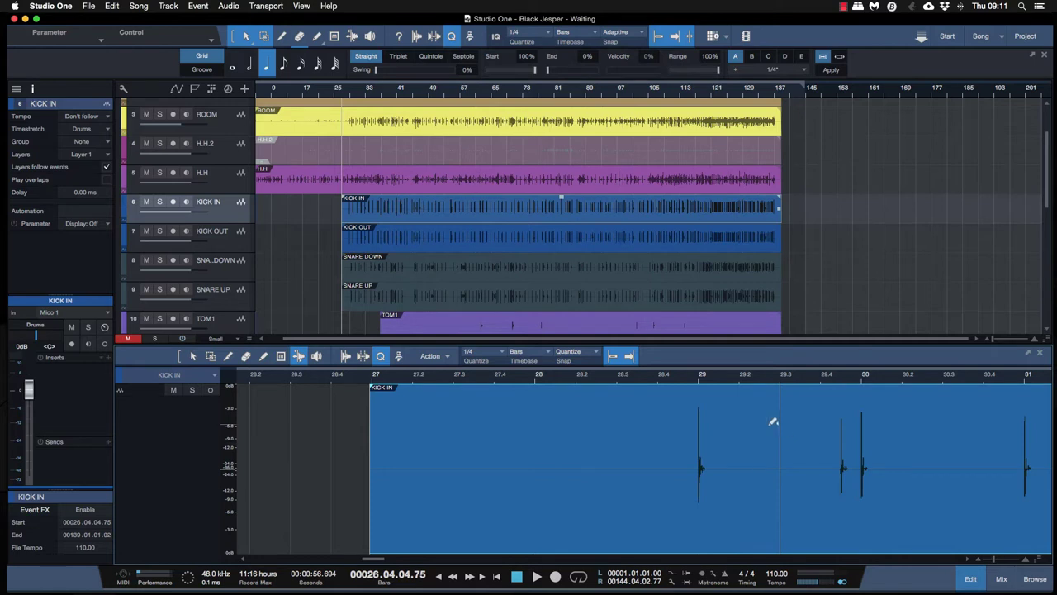
pyautogui.press('F2')
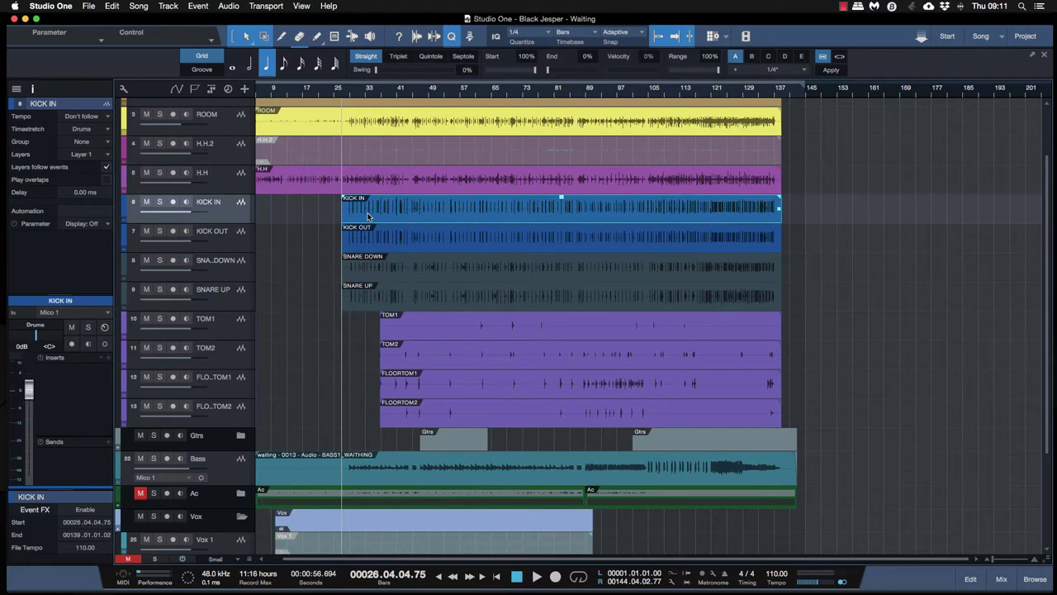
# - Set the Quantize panel to Groove mode and extract the groove from the KICK IN event into it
pyautogui.click(452, 36)
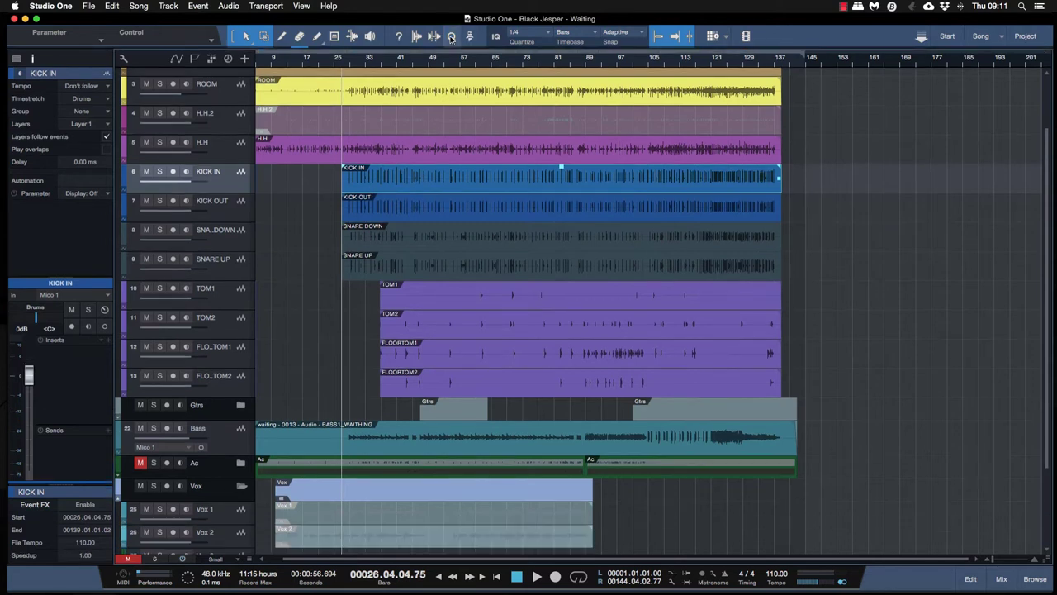
pyautogui.click(452, 36)
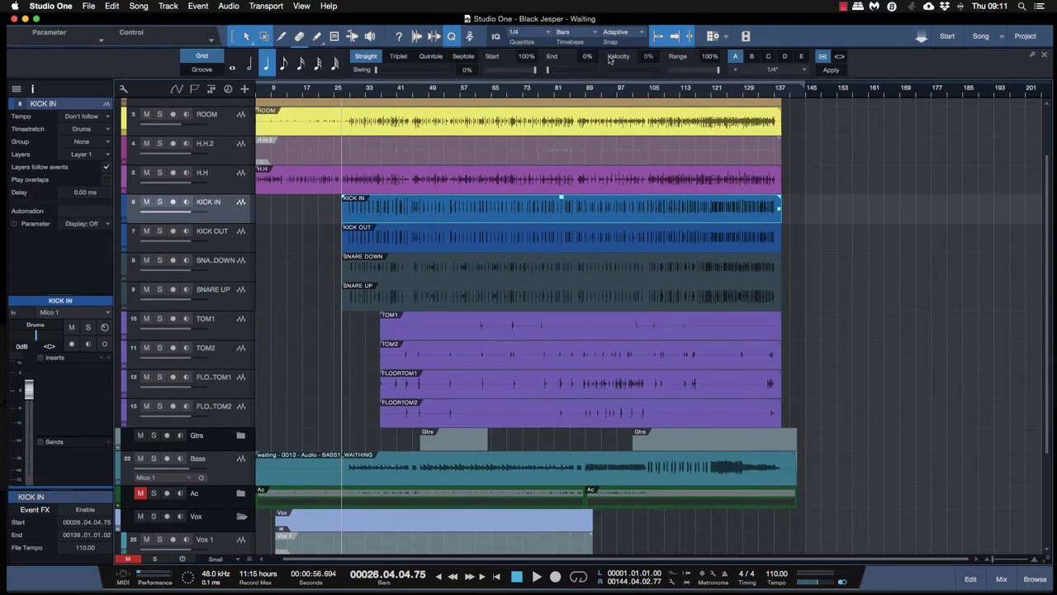
pyautogui.click(203, 70)
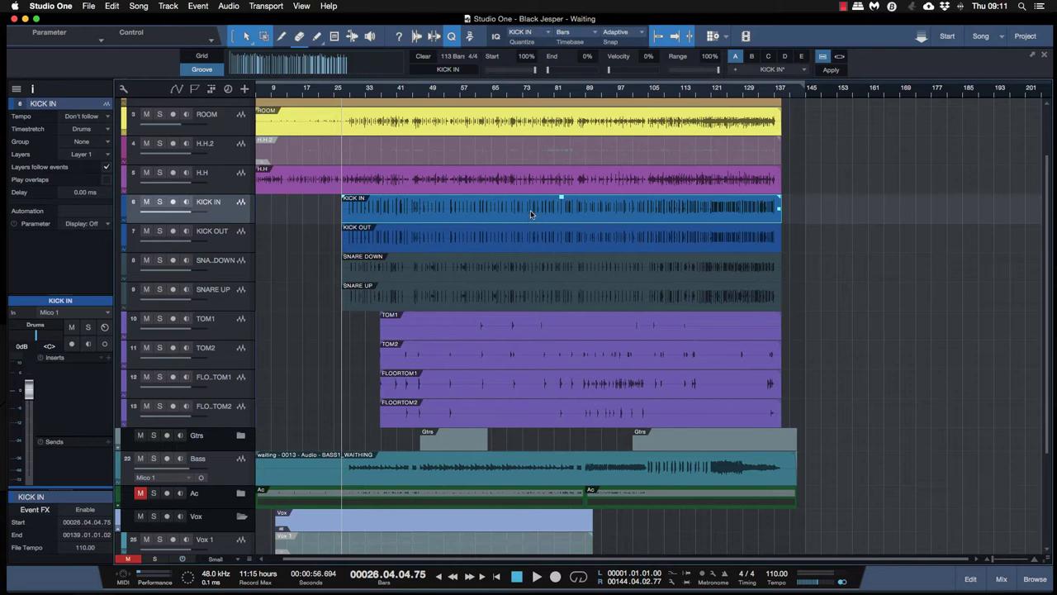
pyautogui.moveTo(530, 210); pyautogui.dragTo(324, 70)
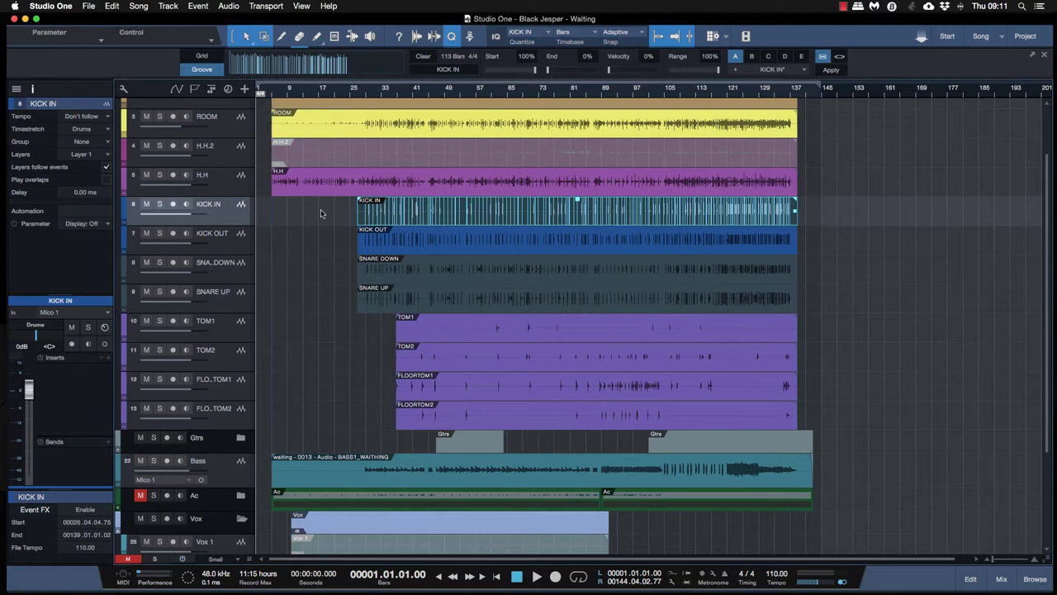
# - Examine the detected transient markers along the KICK IN event up close, then restore the overview
pyautogui.press('e')
pyautogui.press('e')
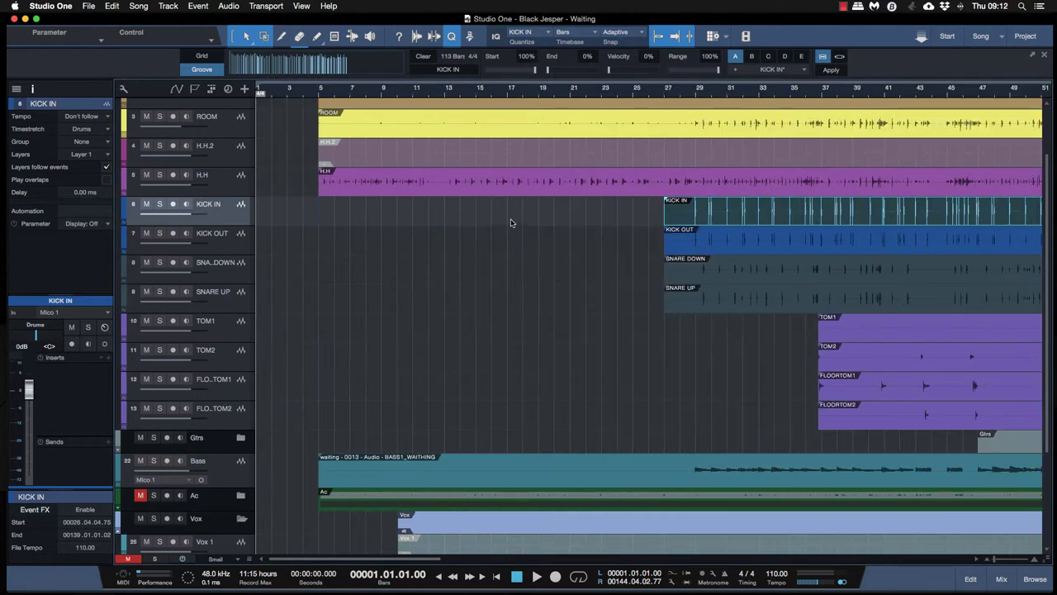
pyautogui.hscroll(10, 510, 223)
pyautogui.press('e')
pyautogui.press('e')
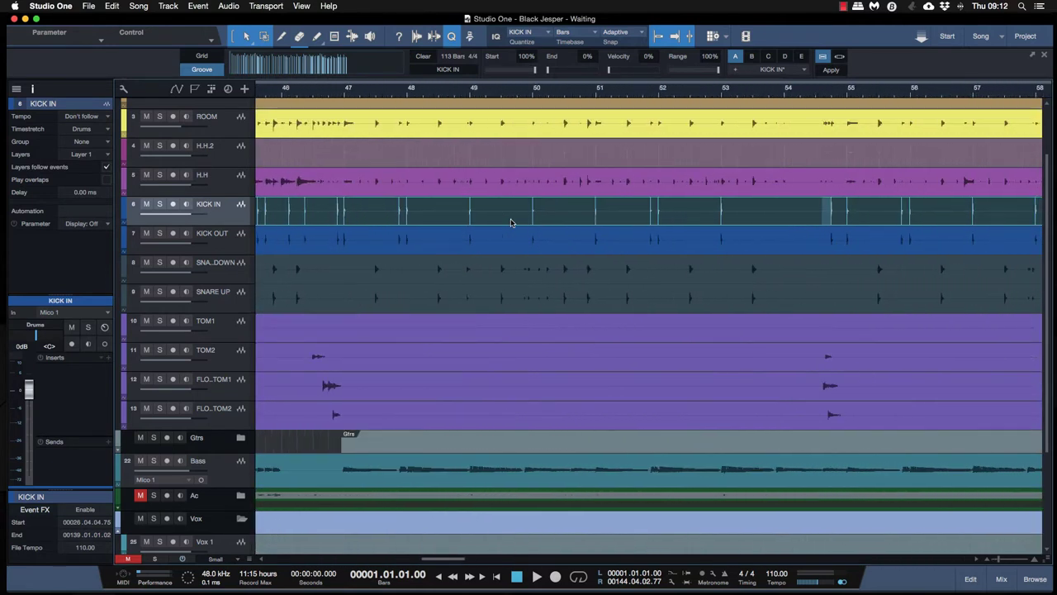
pyautogui.press('w')
pyautogui.press('w')
pyautogui.press('w')
pyautogui.press('w')
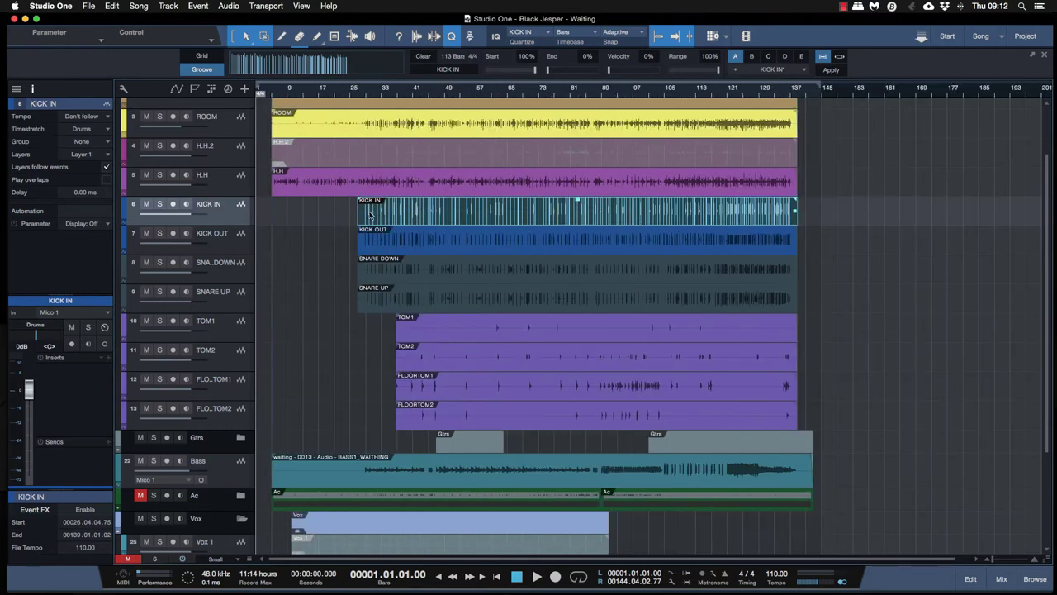
# - Add an instrument track named "Dr Kick" below KICK IN and place the KICK IN hits on it as notes
pyautogui.rightClick(228, 216)
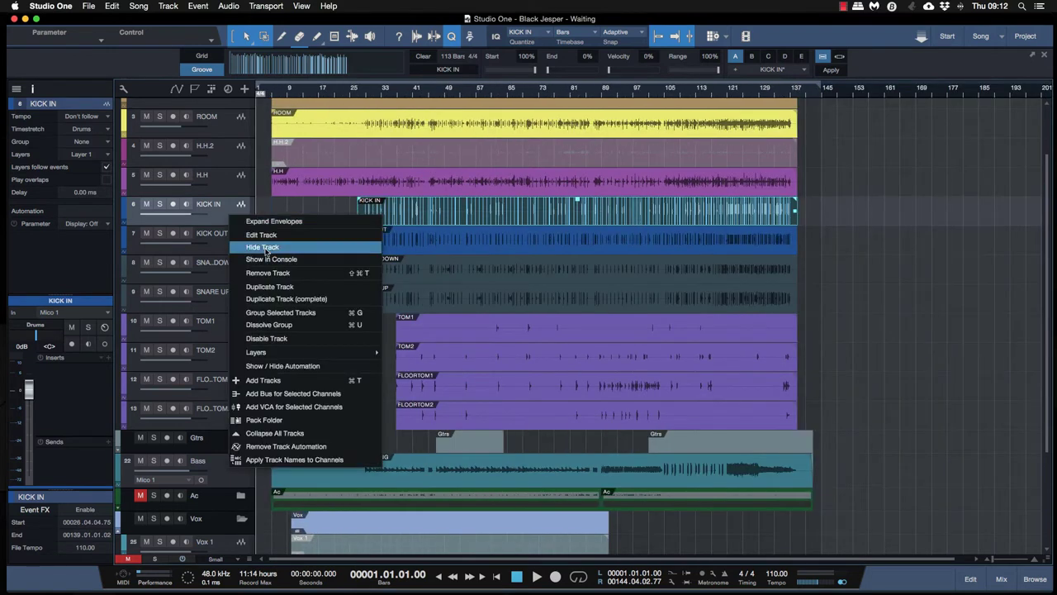
pyautogui.click(322, 380)
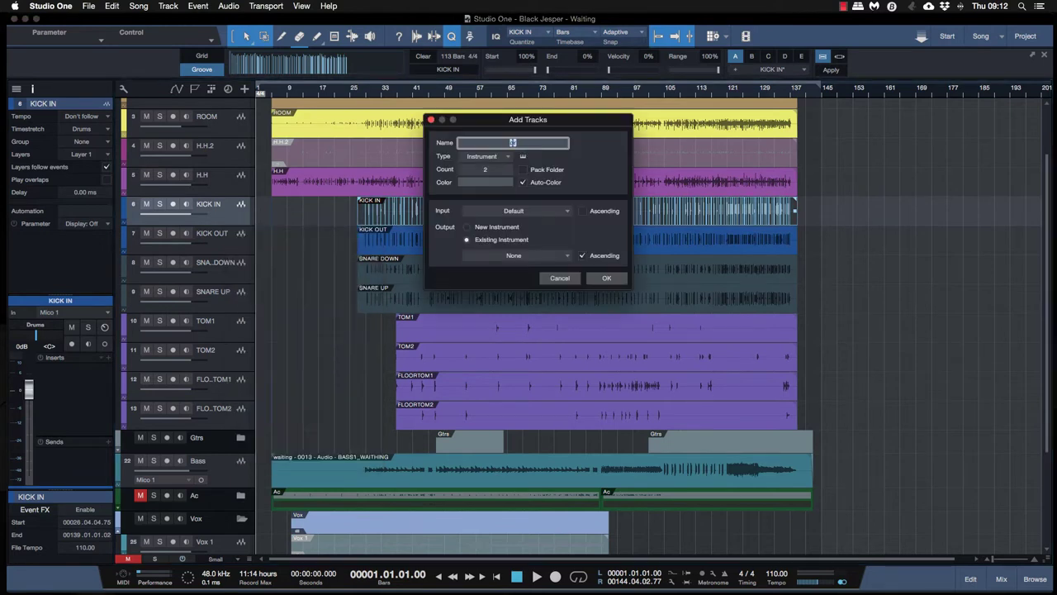
pyautogui.write('Dr Kick')
pyautogui.press('Return')
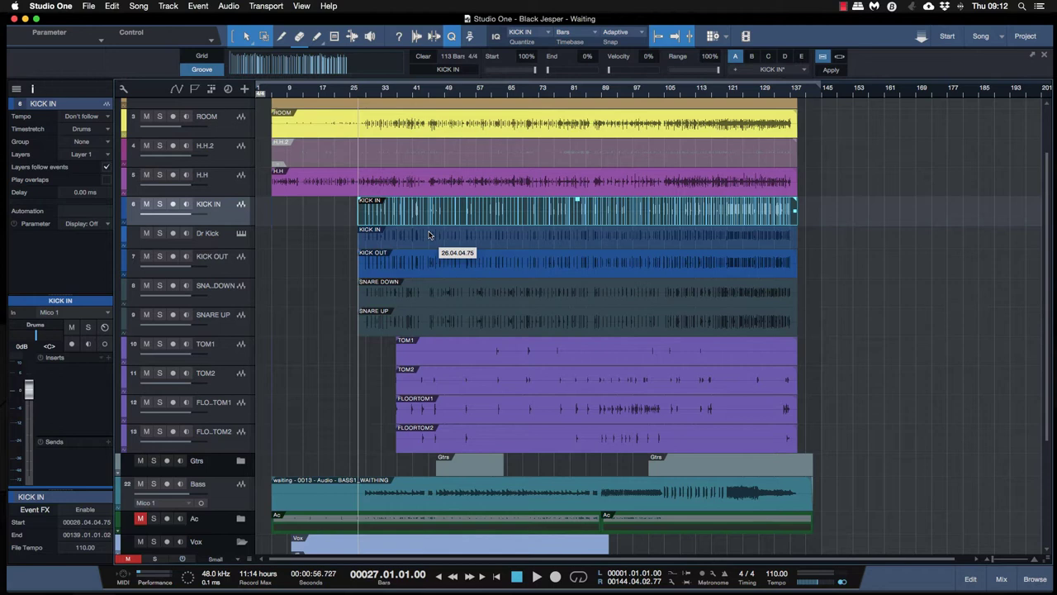
pyautogui.moveTo(428, 236); pyautogui.dragTo(431, 237)
# - Open the note event on the Dr Kick track and examine its converted notes and velocities from the first hit onward
pyautogui.doubleClick(434, 240)
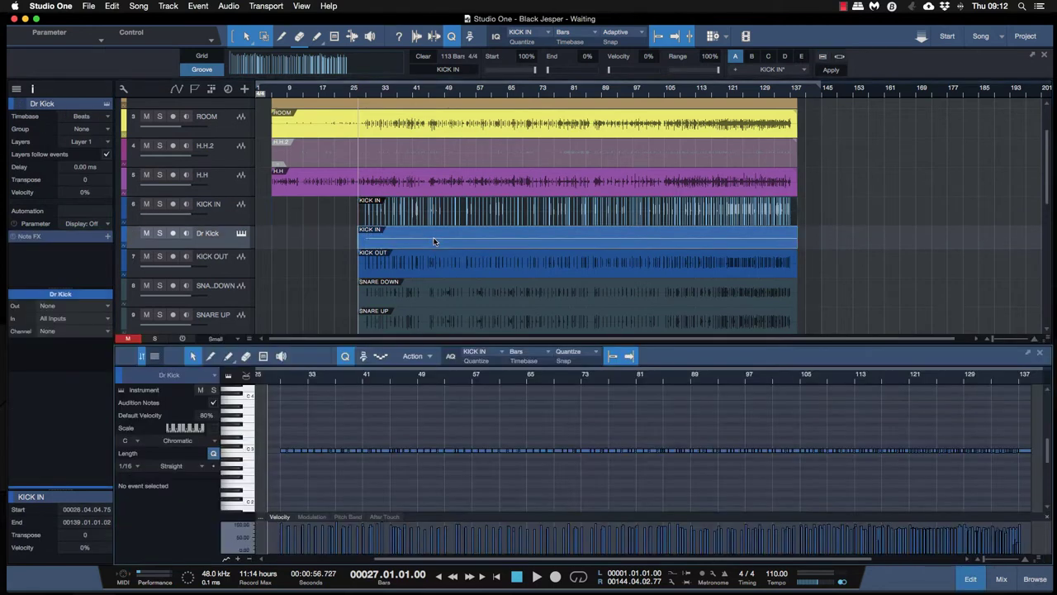
pyautogui.press('e')
pyautogui.press('e')
pyautogui.press('e')
pyautogui.hscroll(5, 442, 456)
pyautogui.hscroll(8, 441, 454)
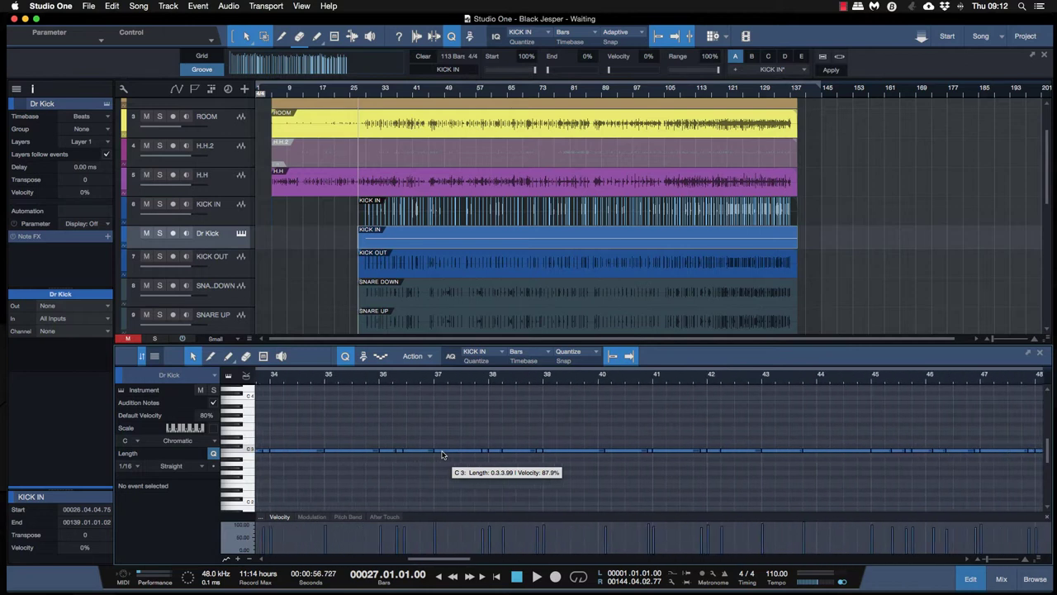
pyautogui.hscroll(-14, 442, 454)
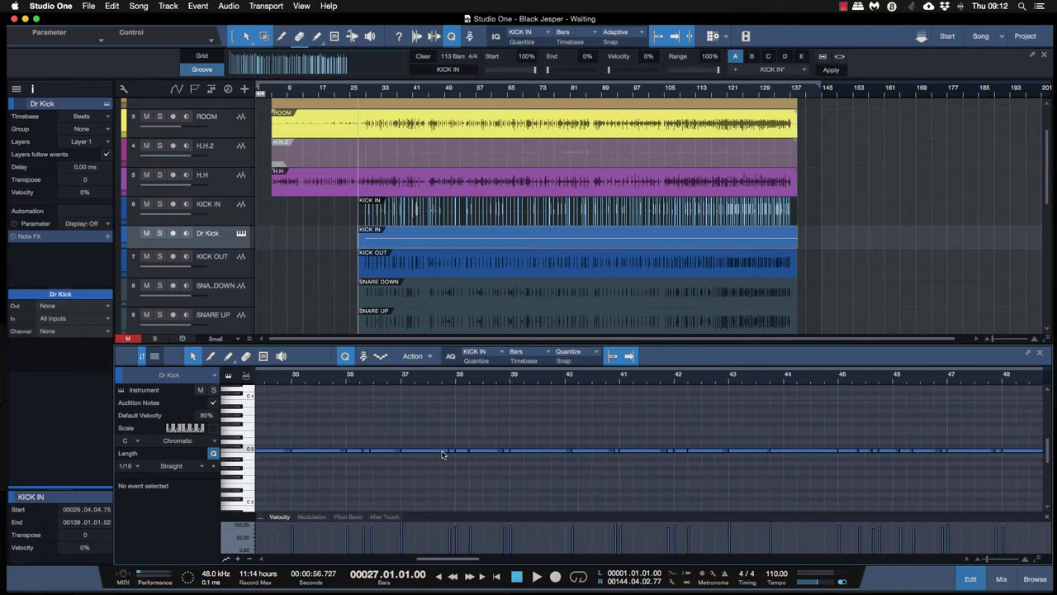
pyautogui.hscroll(2, 442, 454)
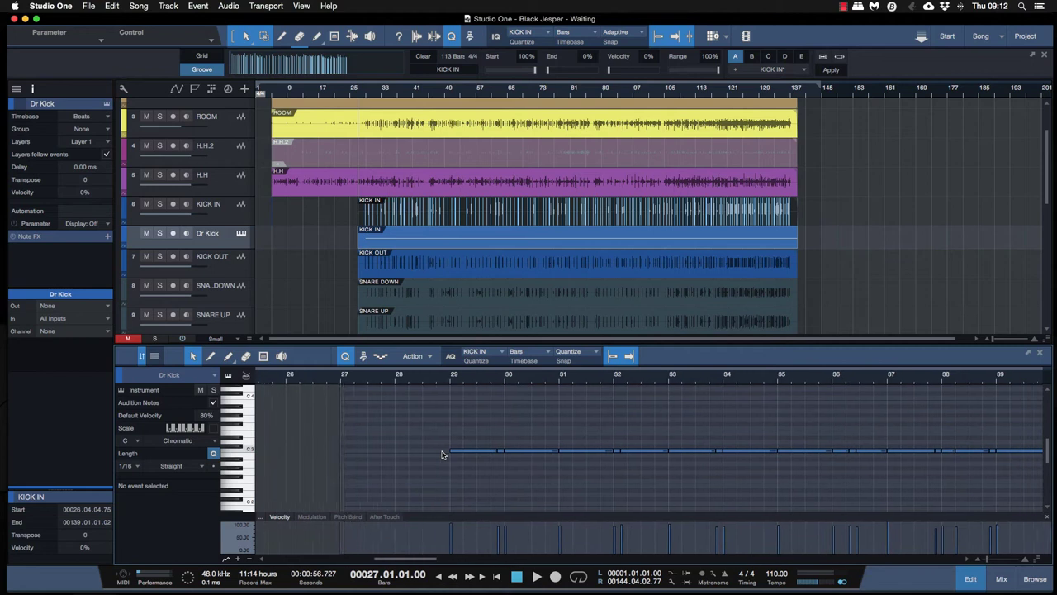
# - Set the pitch of all notes in the Dr Kick event to C 1 and close the note editor
pyautogui.click(451, 452)
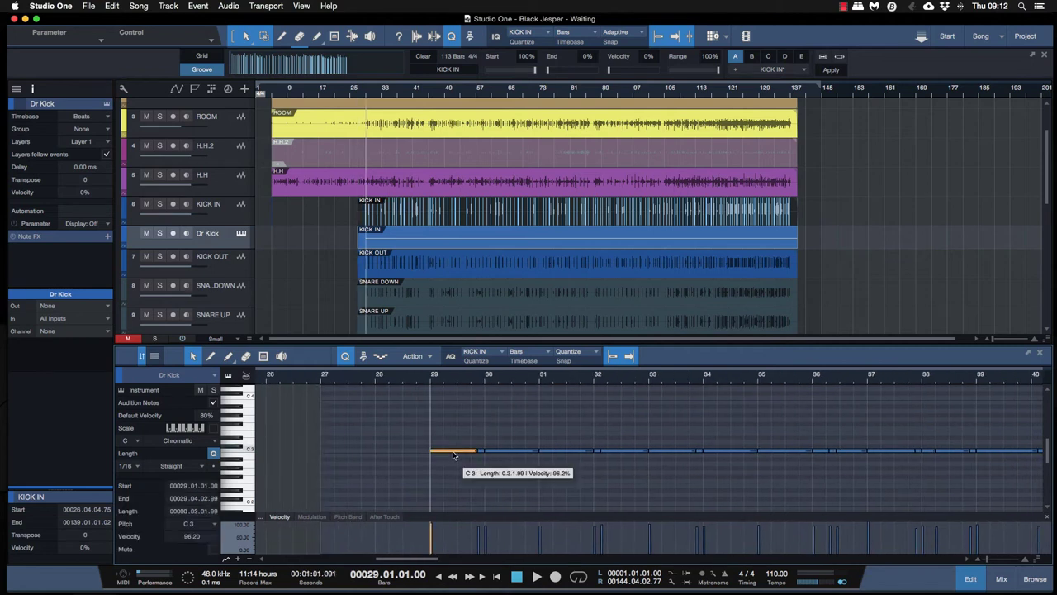
pyautogui.scroll(-1, 450, 450)
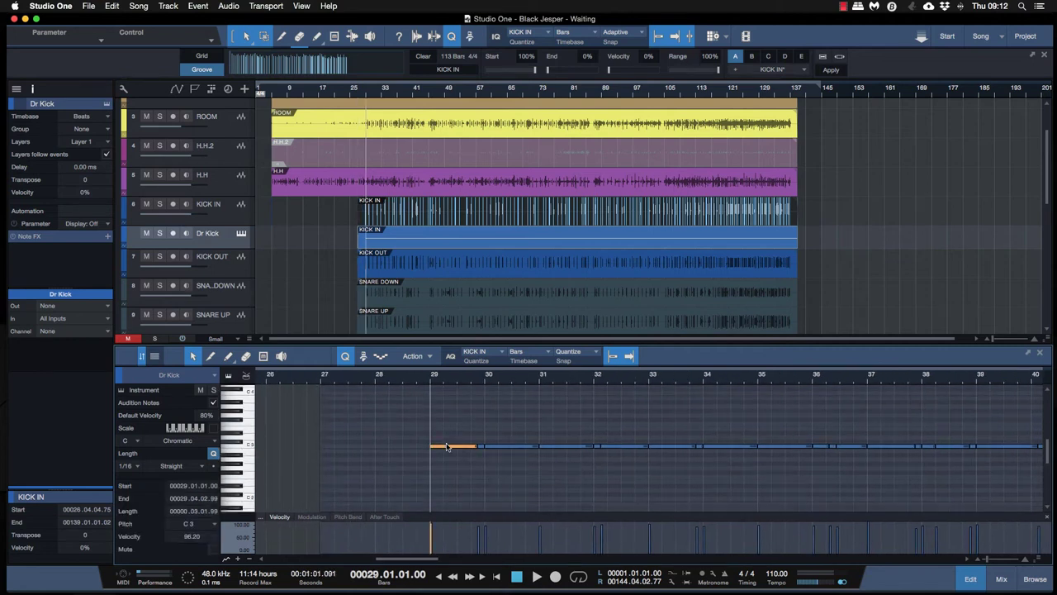
pyautogui.press('super+a')
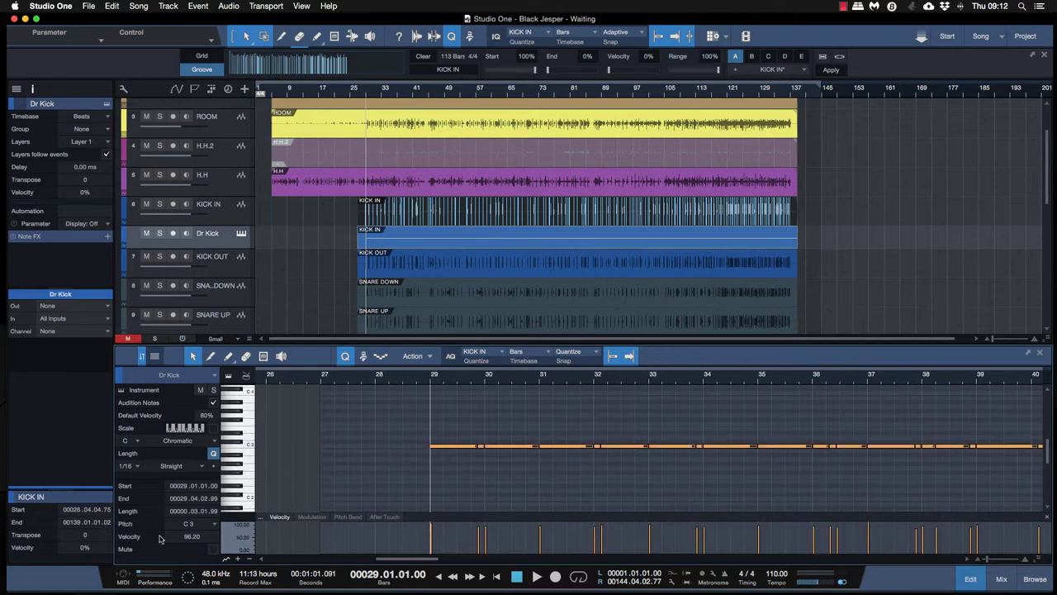
pyautogui.doubleClick(193, 523)
pyautogui.write('C 1')
pyautogui.press('Return')
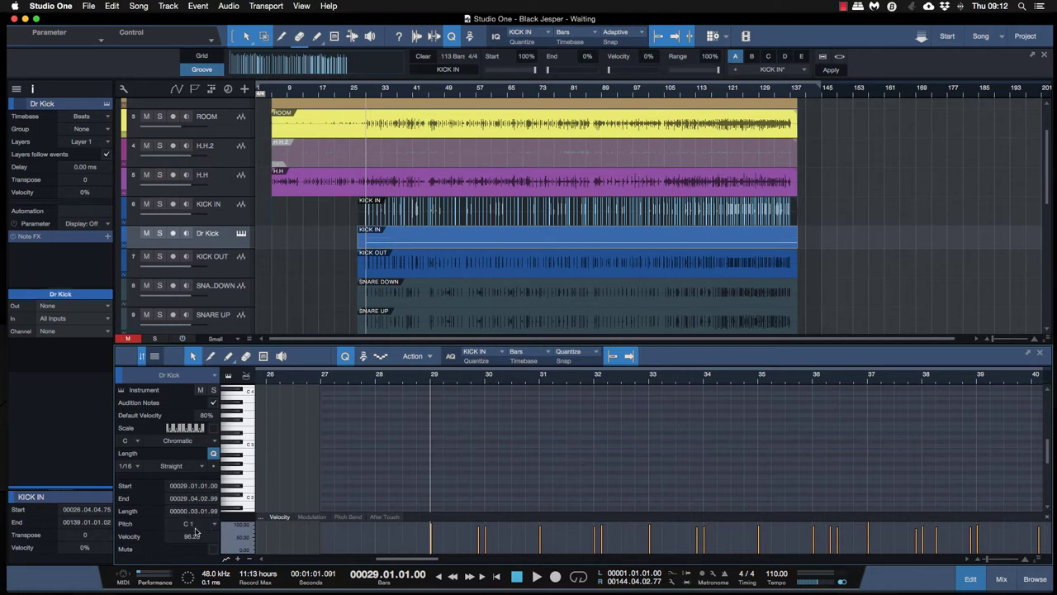
pyautogui.scroll(-8, 393, 469)
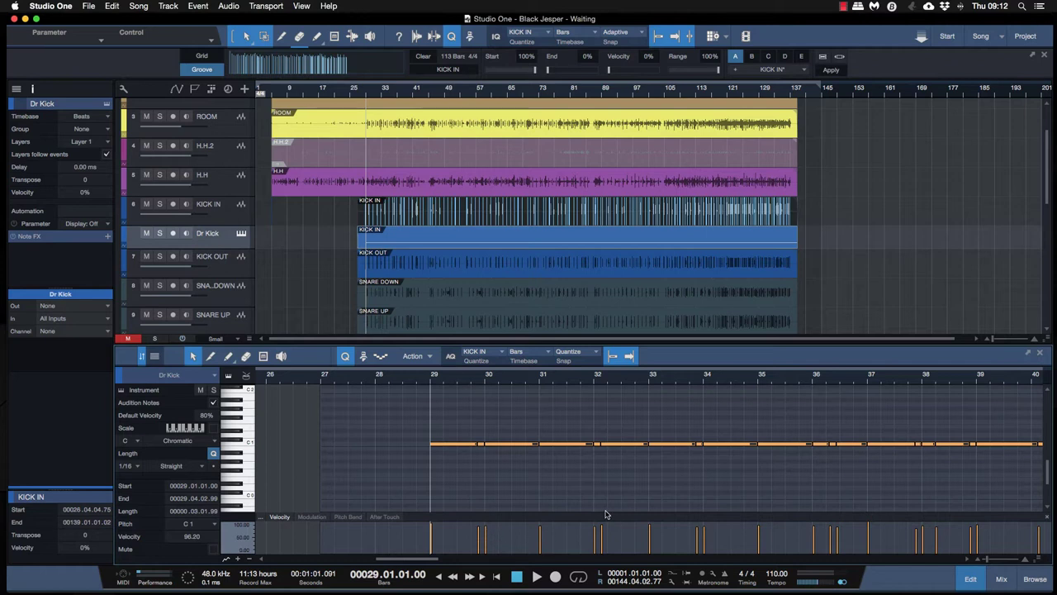
pyautogui.click(530, 531)
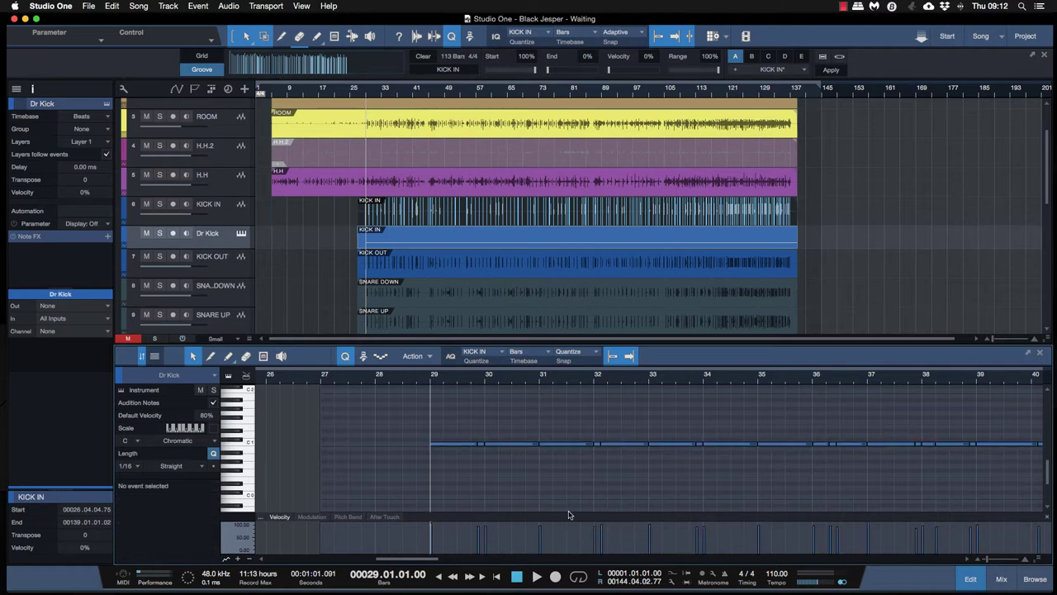
pyautogui.moveTo(567, 513); pyautogui.dragTo(568, 489)
pyautogui.press('F2')
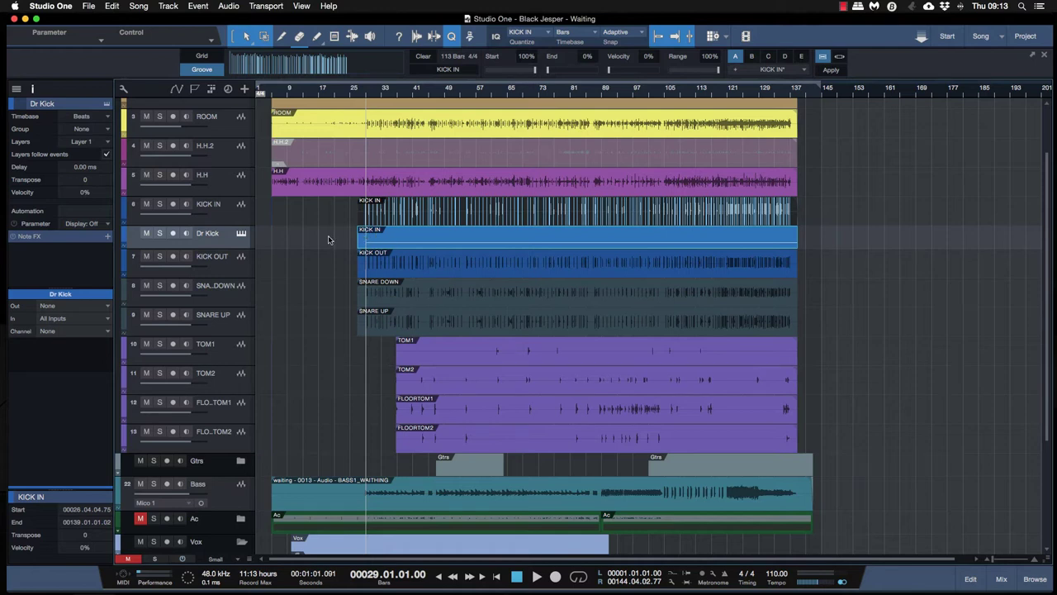
# - Add an Impact instrument from the console and load its "Akustik Kit Multi Layer" preset
pyautogui.click(1001, 578)
pyautogui.click(316, 143)
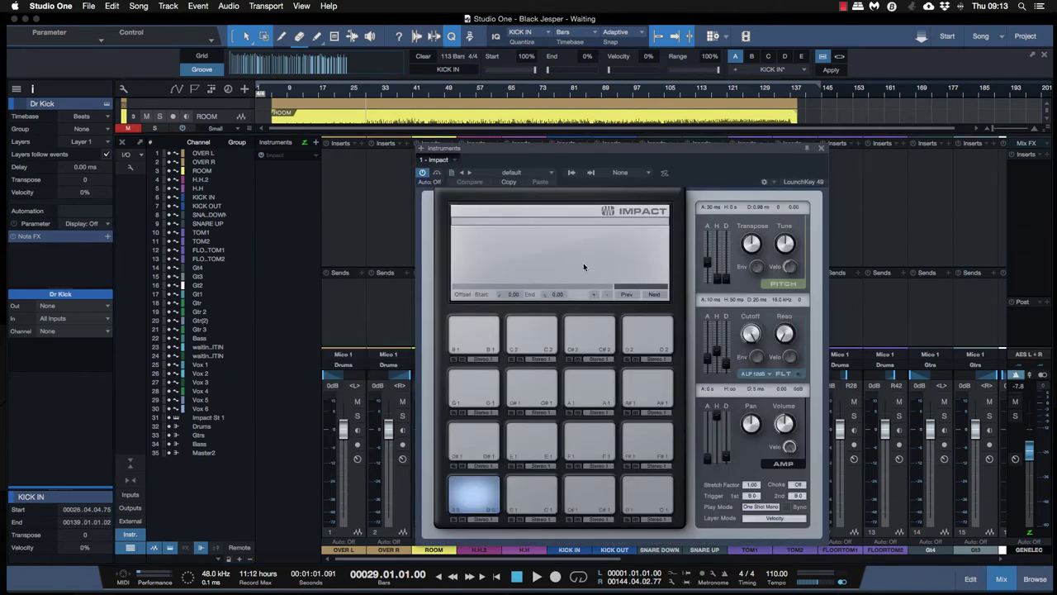
pyautogui.click(551, 173)
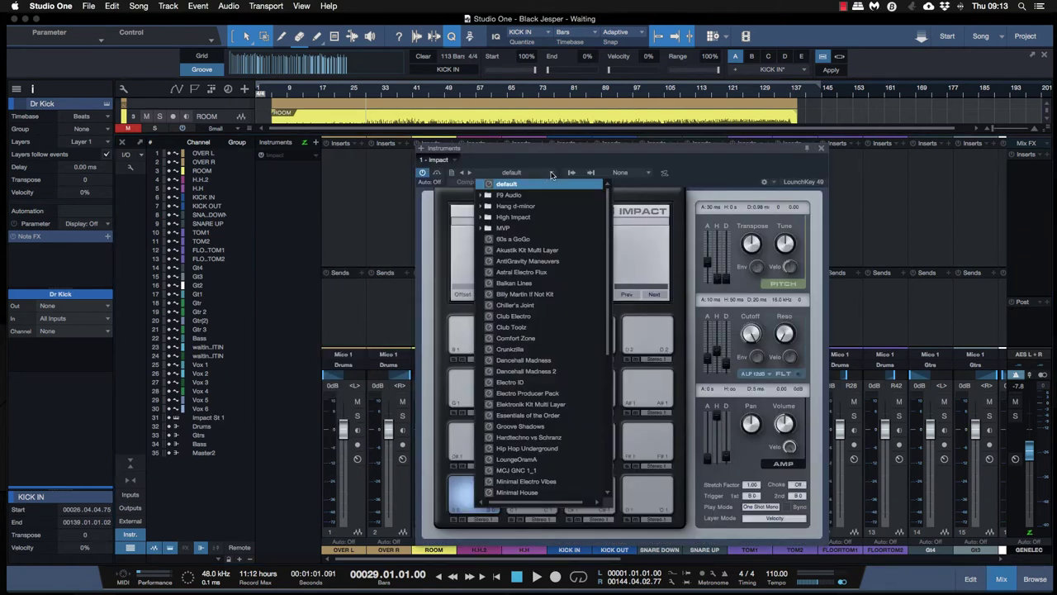
pyautogui.click(493, 250)
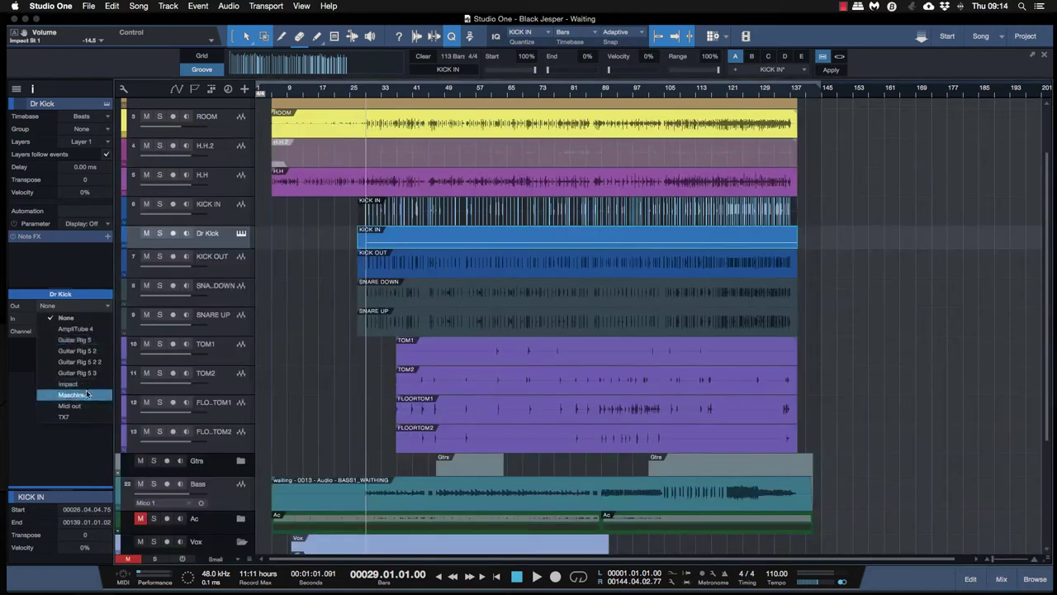
# - Solo the Dr Kick track and play it from bar 29, then enlarge the track's height to show its routing
pyautogui.click(161, 233)
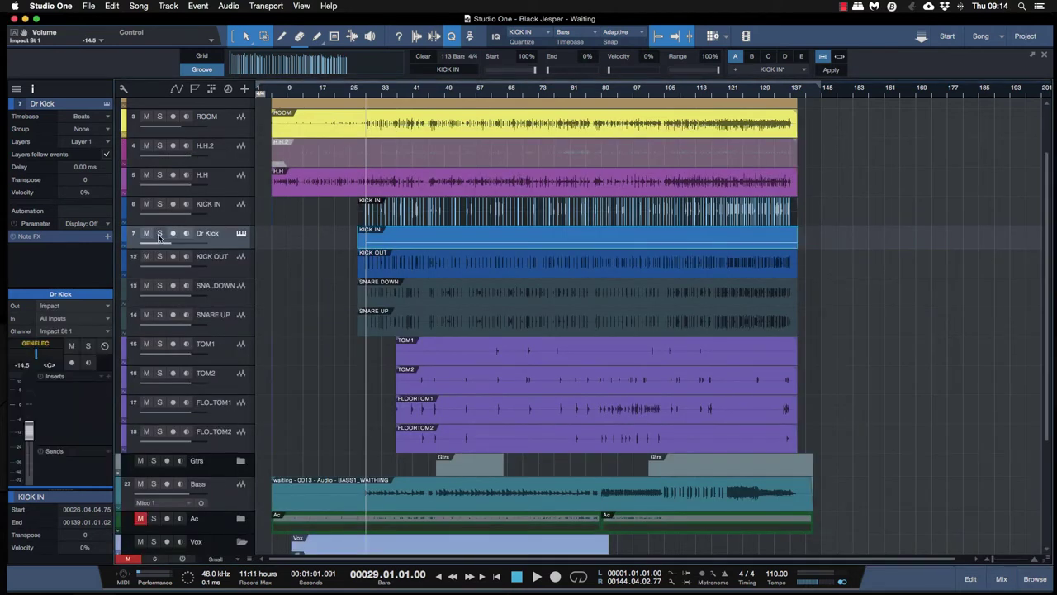
pyautogui.press('space')
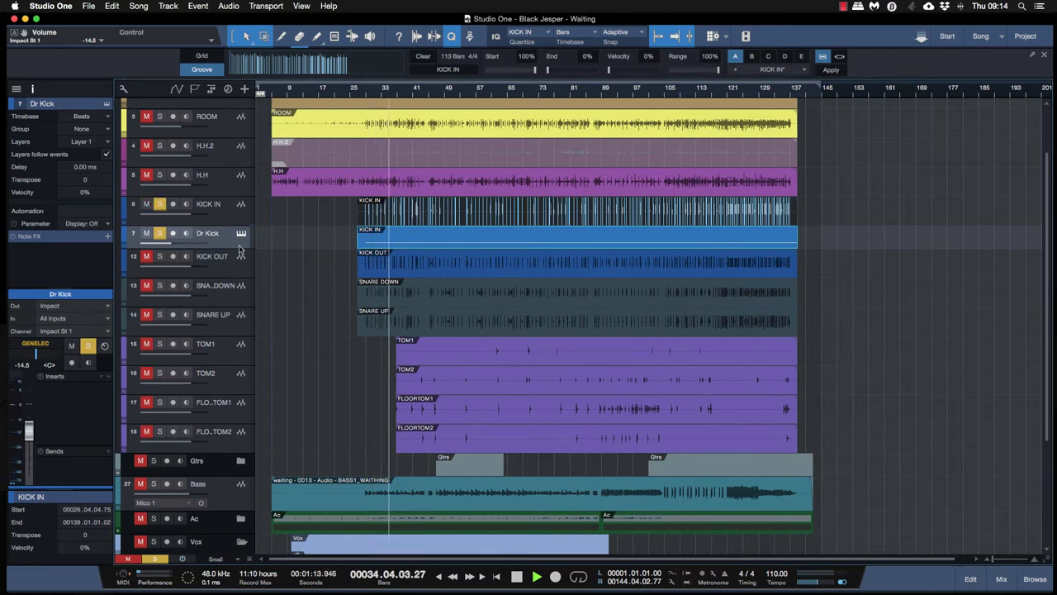
pyautogui.scroll(-1, 231, 243)
pyautogui.moveTo(230, 241); pyautogui.dragTo(230, 290)
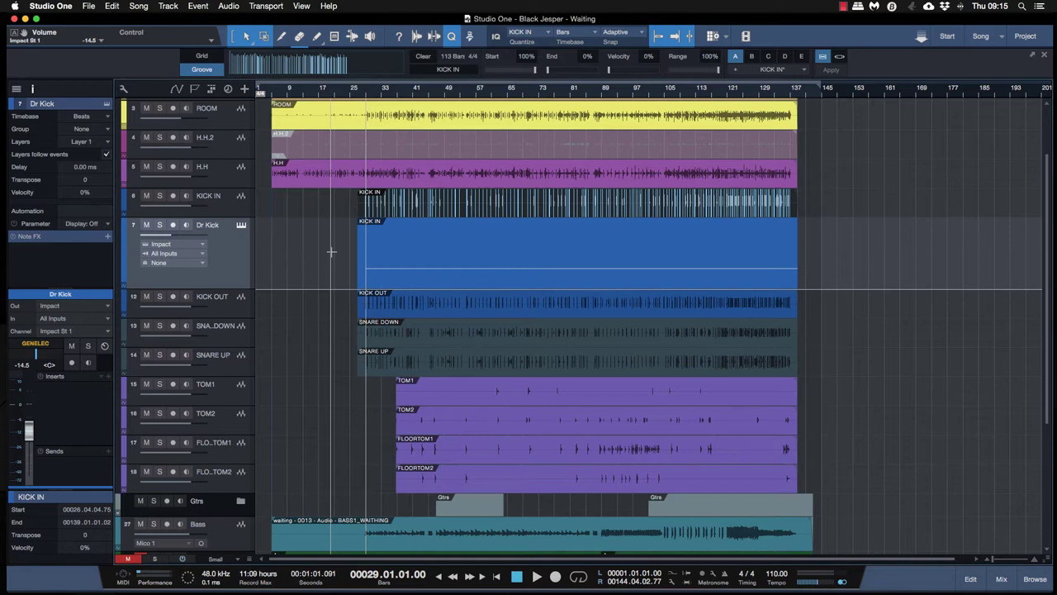
# - Bring up Addictive Drums 2 as a second instrument in the console and view its Kit and FX pages
pyautogui.click(1005, 579)
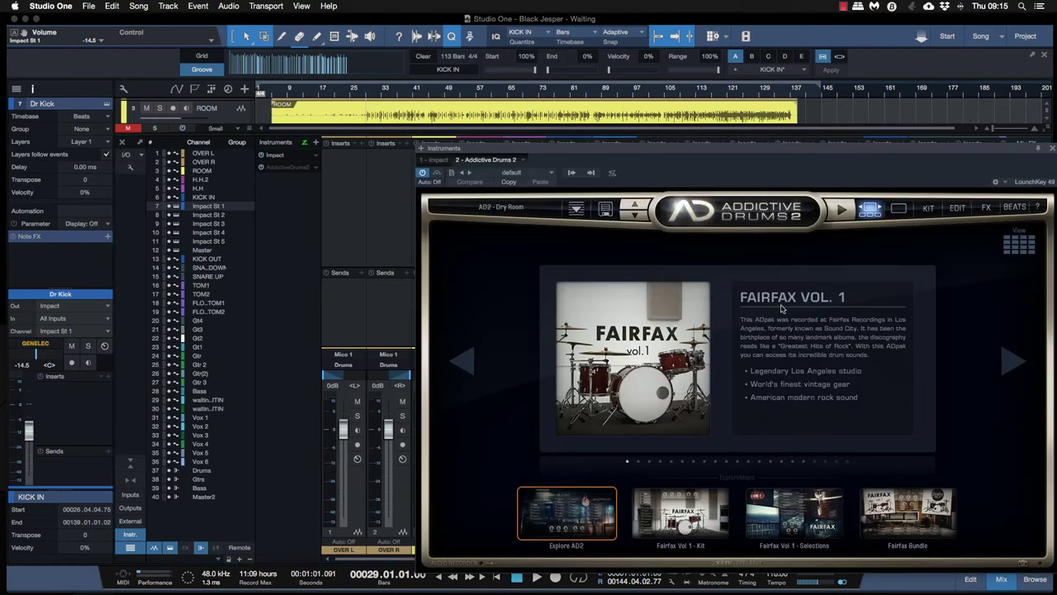
pyautogui.click(928, 208)
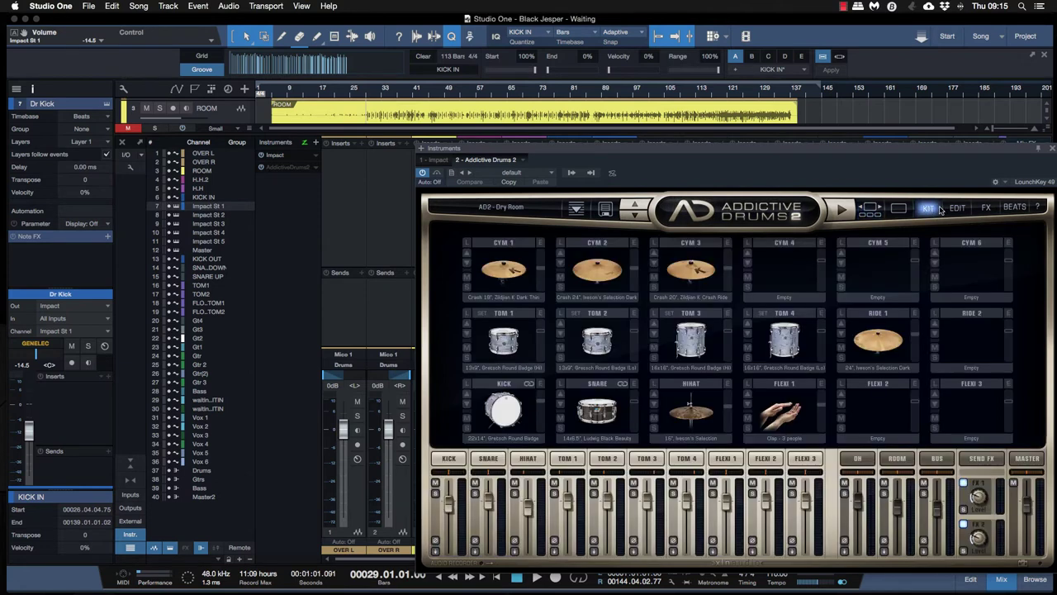
pyautogui.click(986, 207)
pyautogui.write('j')
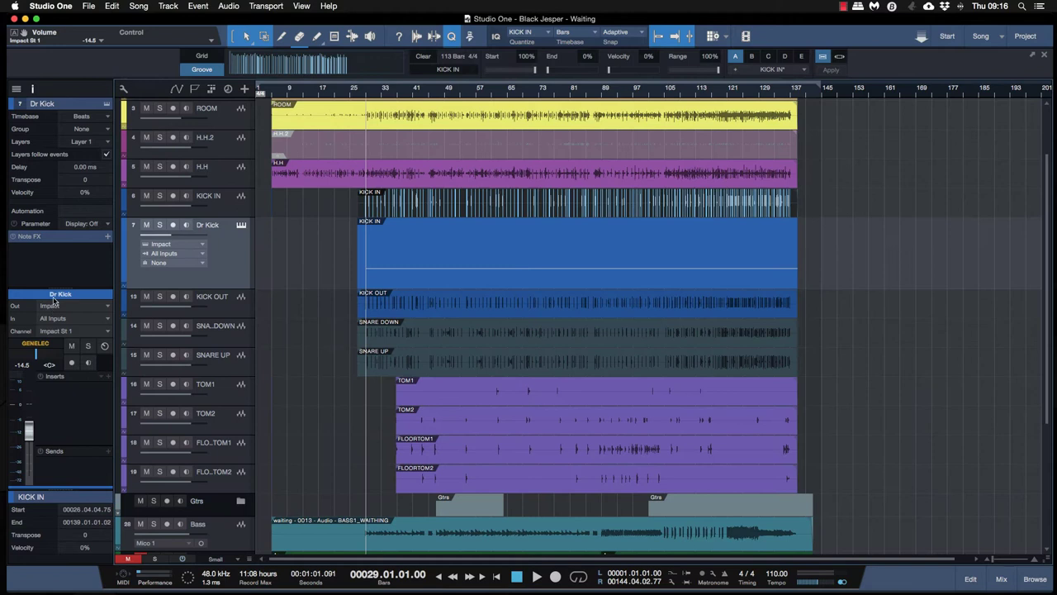
# - Route the Dr Kick track's output to Addictive Drums 2 and open that instrument's editor
pyautogui.click(49, 305)
pyautogui.click(83, 328)
pyautogui.click(241, 224)
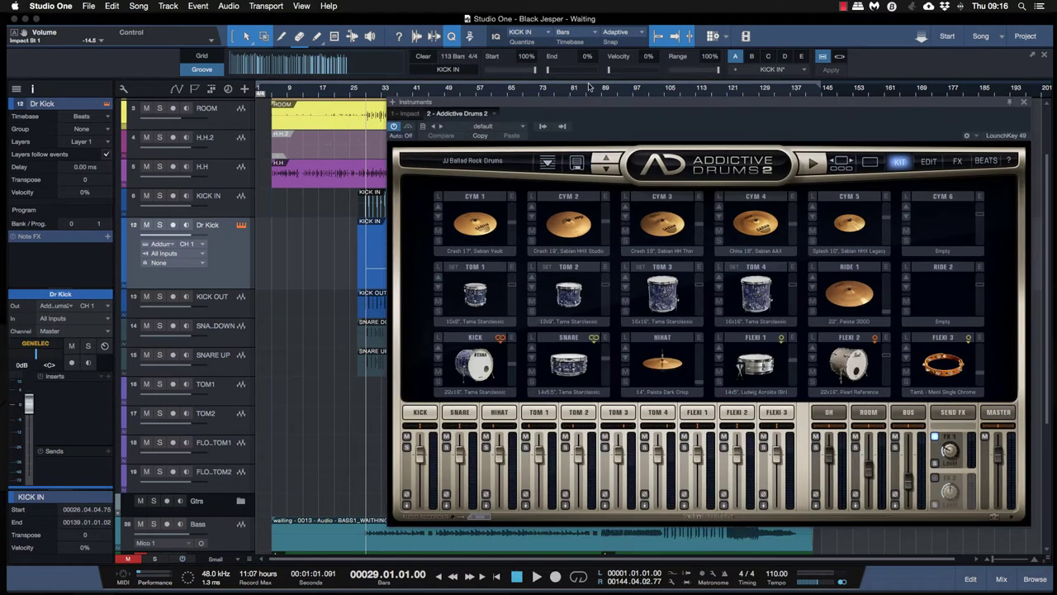
# - Solo the Addictive Drums 2 channel in the console during playback and lower its level to about -7 dB
pyautogui.click(1001, 578)
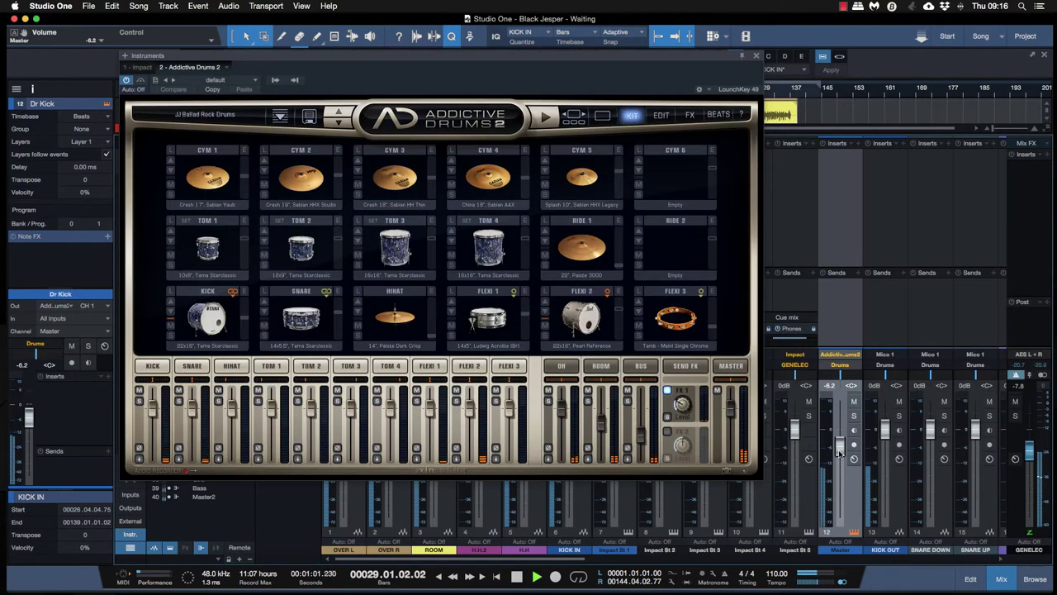
pyautogui.click(853, 416)
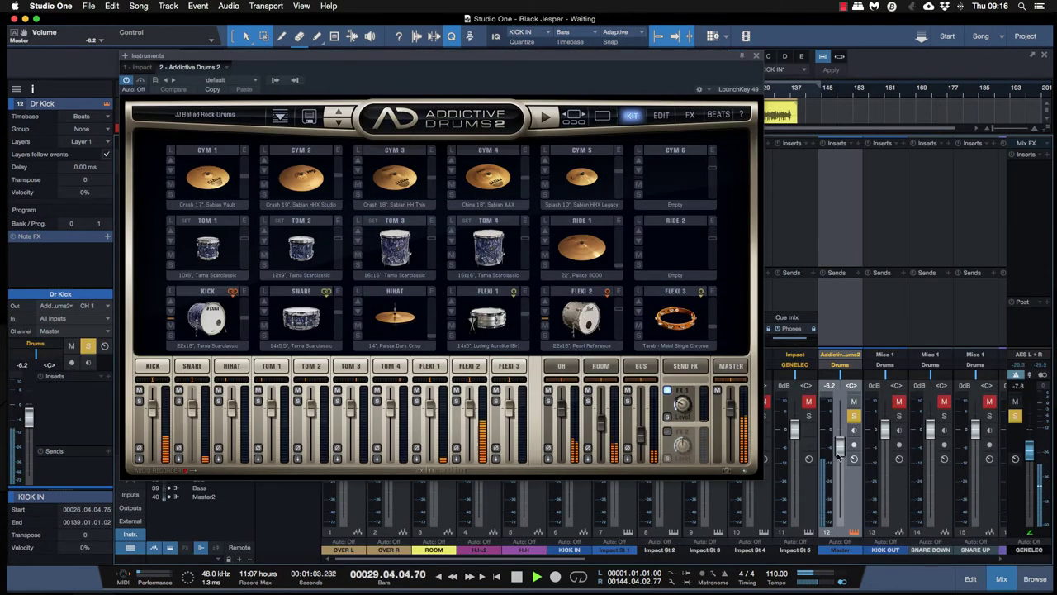
pyautogui.moveTo(402, 54); pyautogui.dragTo(596, 87)
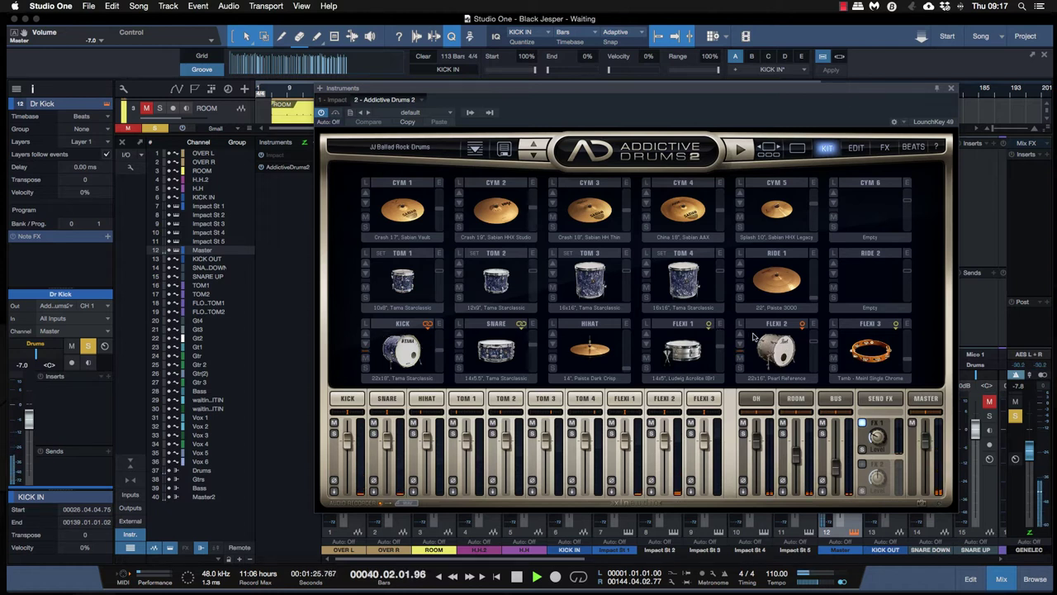
# - Audition the Kick and Flexi 2 kit pieces in solo one after the other, clear the solo and close the instrument window
pyautogui.click(365, 368)
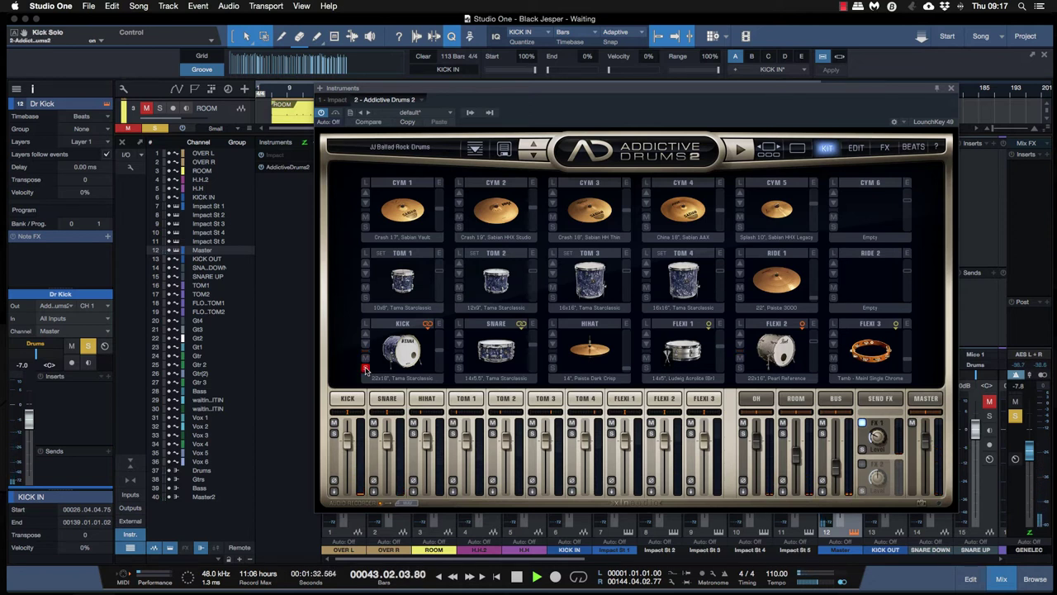
pyautogui.click(740, 370)
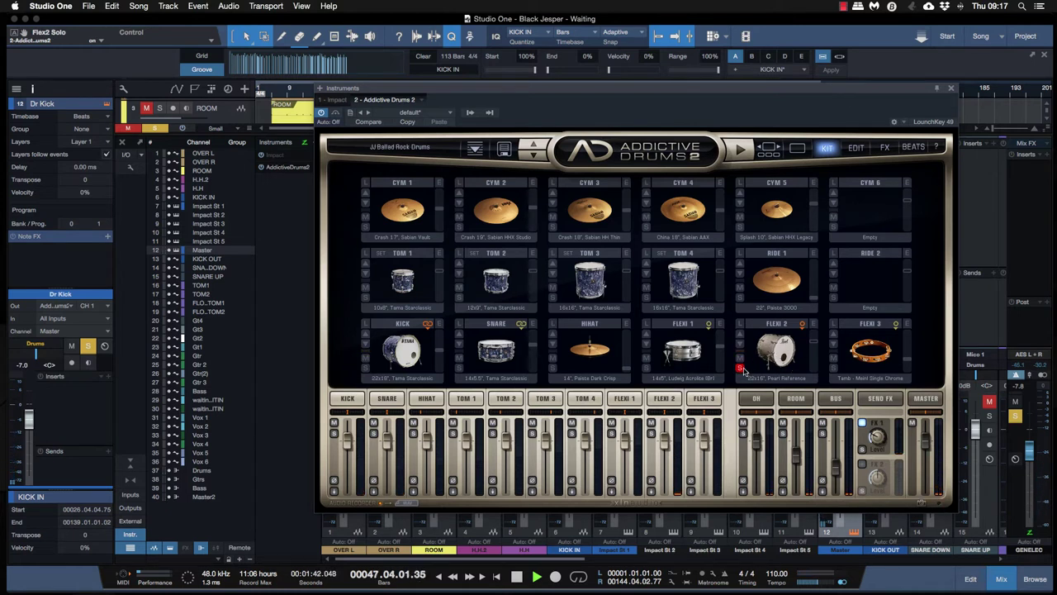
pyautogui.click(740, 369)
pyautogui.click(951, 89)
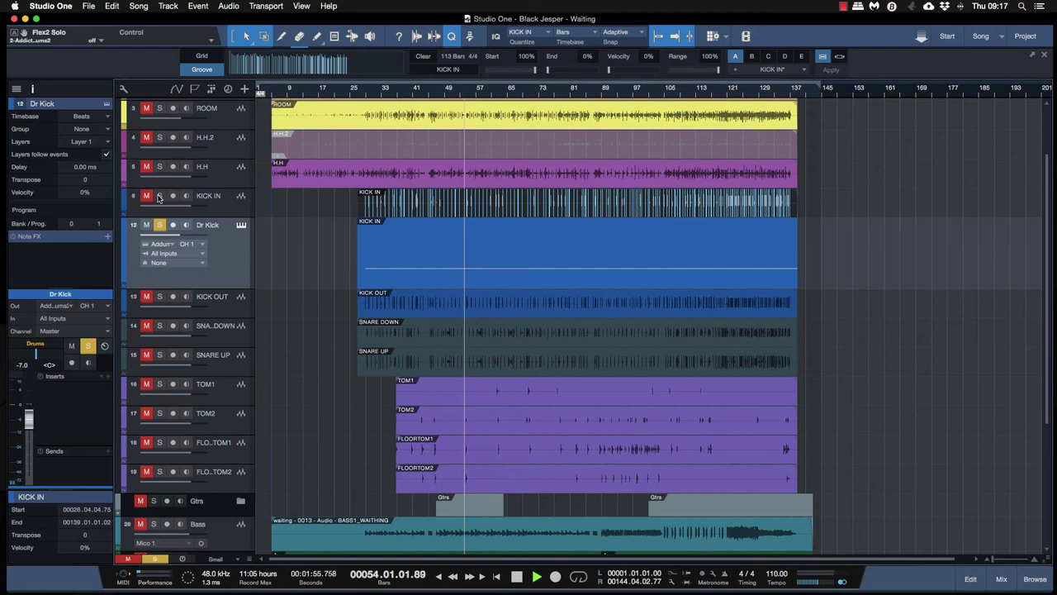
# - Solo the KICK IN track in the arrangement and insert Addictive Trigger on it with the drum type set to Kick
pyautogui.press('F3')
pyautogui.click(159, 196)
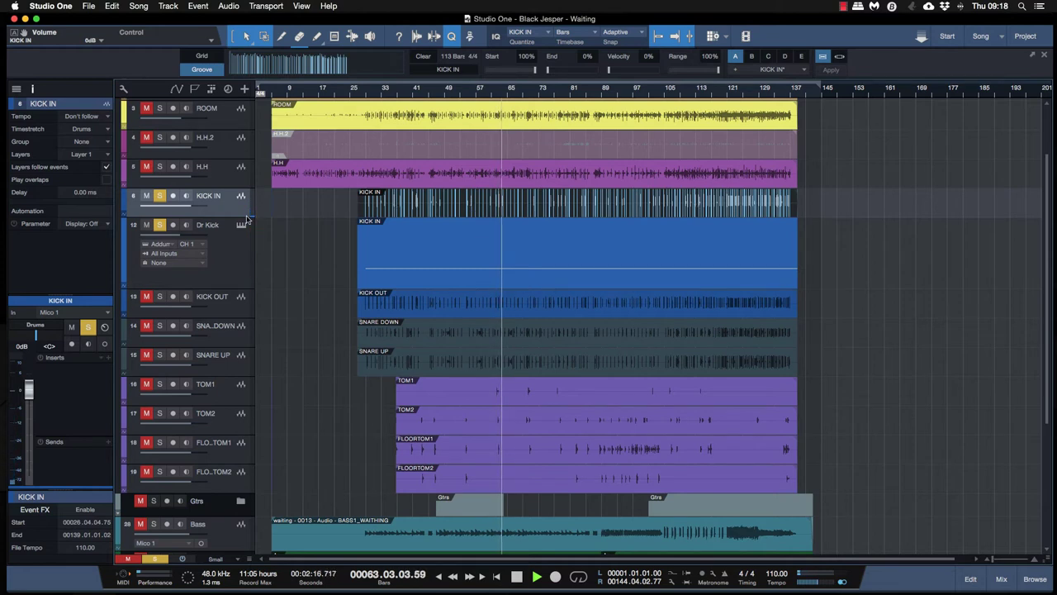
pyautogui.click(106, 357)
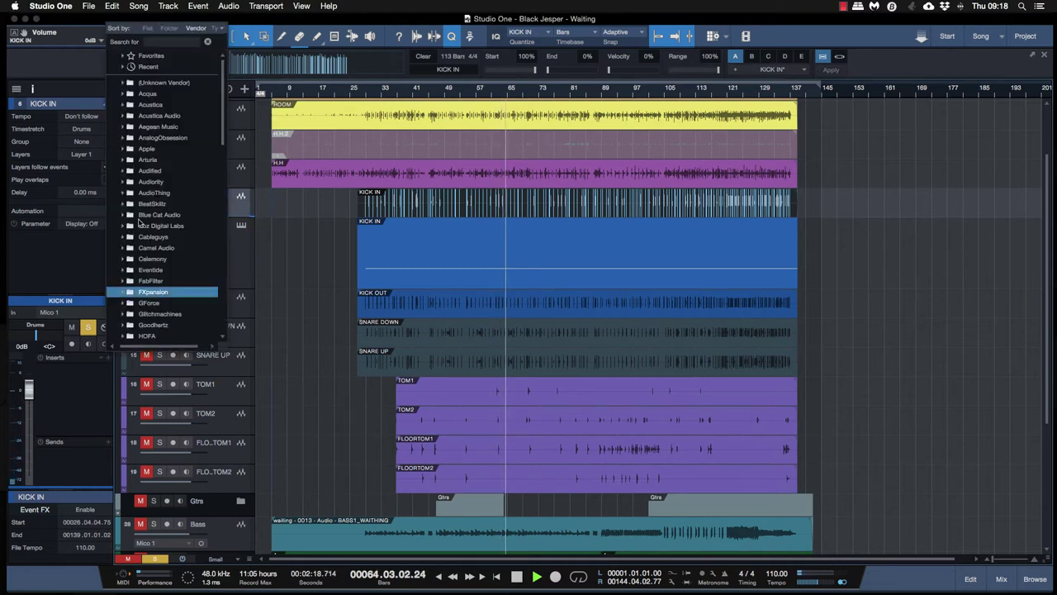
pyautogui.click(165, 42)
pyautogui.write('ad')
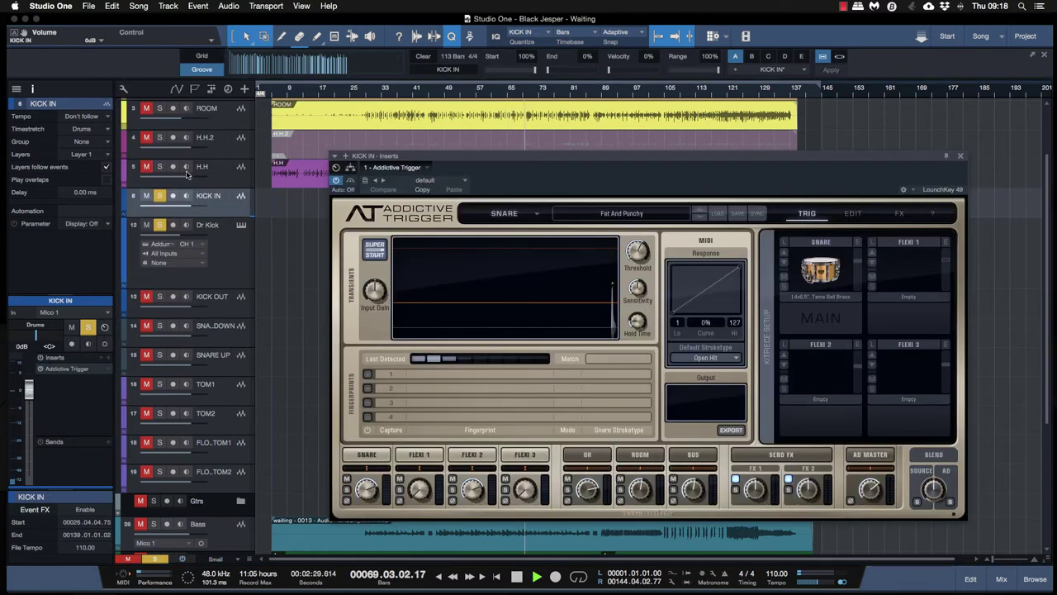
pyautogui.click(512, 214)
pyautogui.click(549, 220)
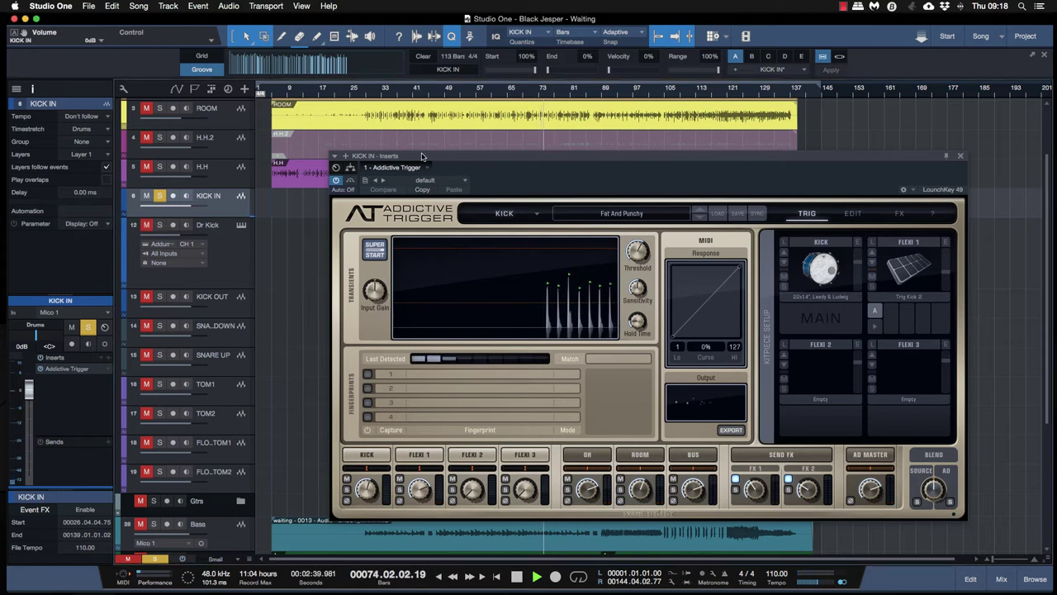
# - Set Addictive Trigger's detection threshold to -18 dB and its source/AD blend to 0%
pyautogui.moveTo(421, 156); pyautogui.dragTo(396, 225)
pyautogui.moveTo(602, 334); pyautogui.dragTo(603, 370)
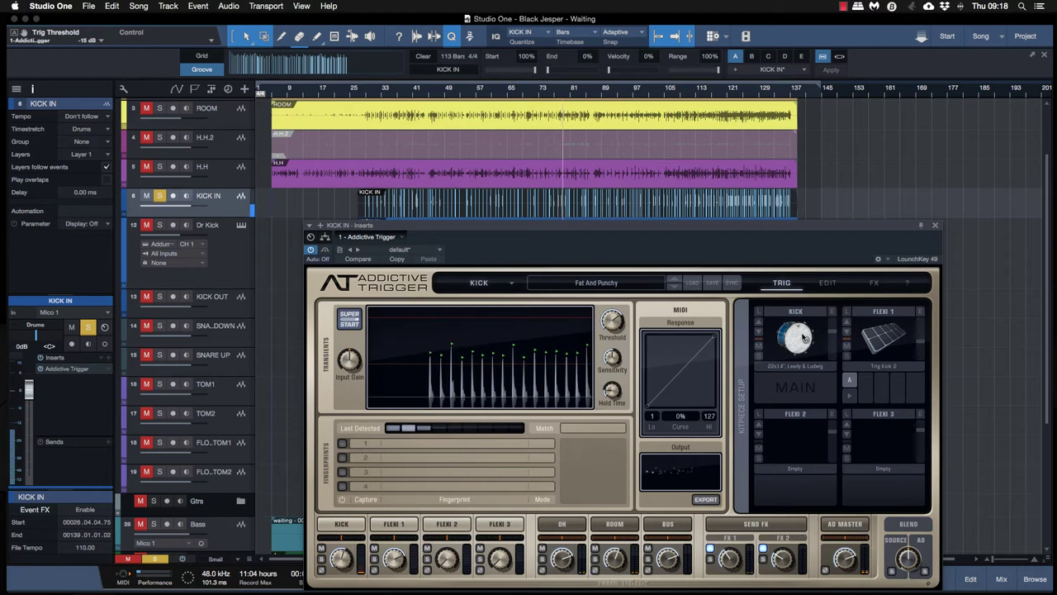
pyautogui.moveTo(774, 231); pyautogui.dragTo(767, 198)
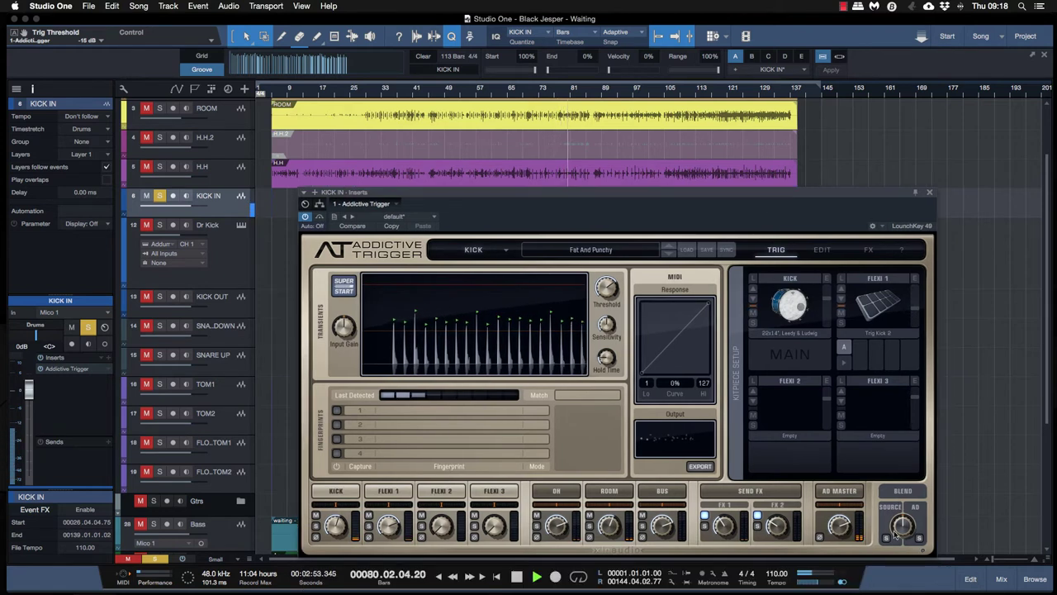
pyautogui.moveTo(902, 526)
pyautogui.mouseDown()
pyautogui.moveTo(902, 554)
pyautogui.moveTo(899, 471)
pyautogui.moveTo(881, 417)
pyautogui.moveTo(881, 460)
pyautogui.moveTo(906, 531)
pyautogui.mouseUp()
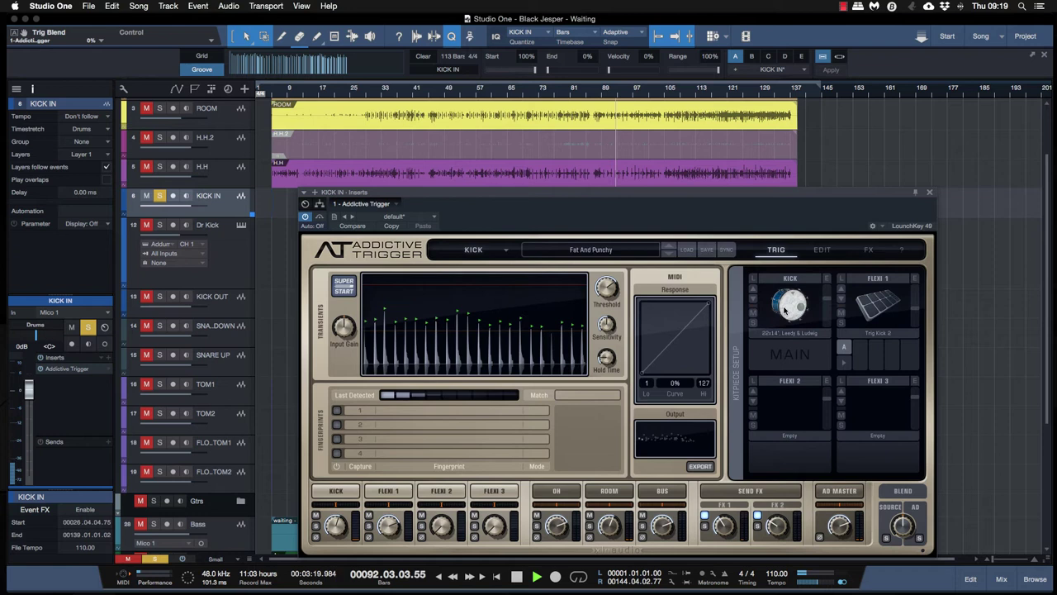
# - Audition Addictive Trigger kick presets such as Hollywood Rock, Big And Low and Big United, and load Boomy Click
pyautogui.click(607, 251)
pyautogui.scroll(-4, 635, 404)
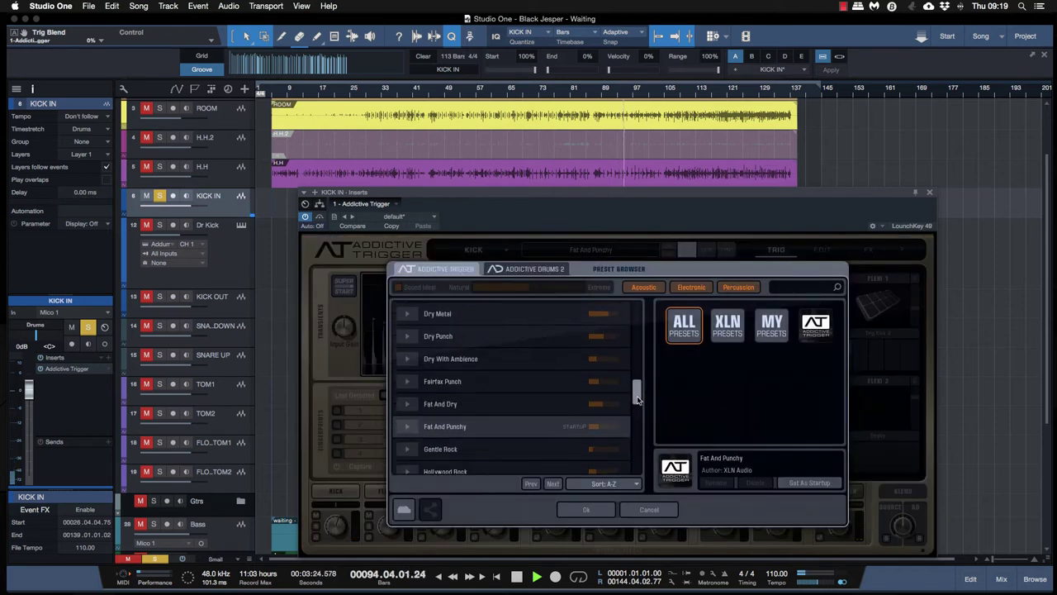
pyautogui.click(444, 420)
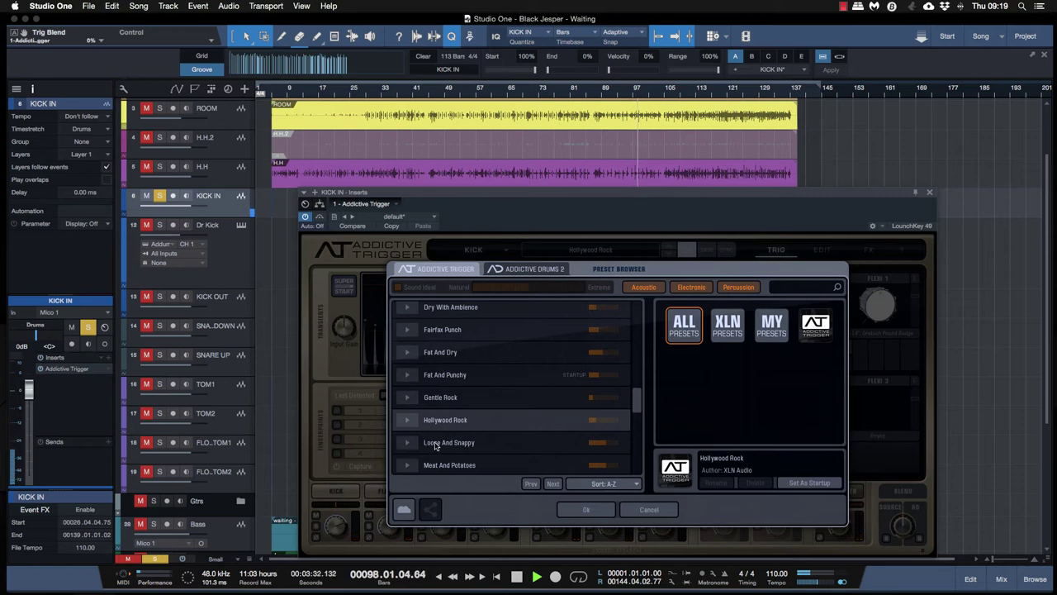
pyautogui.click(435, 444)
pyautogui.scroll(5, 435, 446)
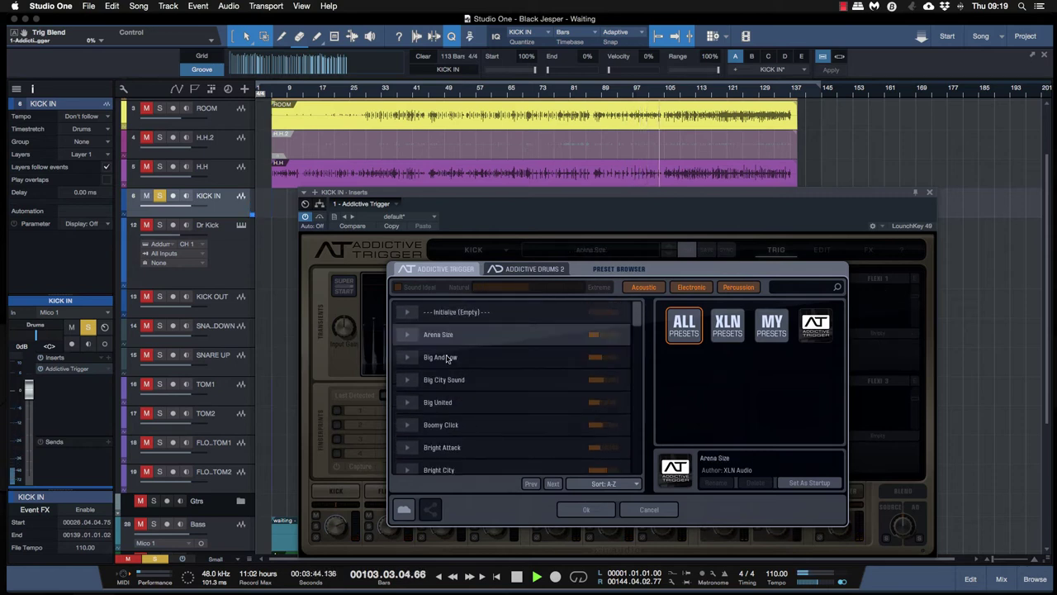
pyautogui.click(447, 358)
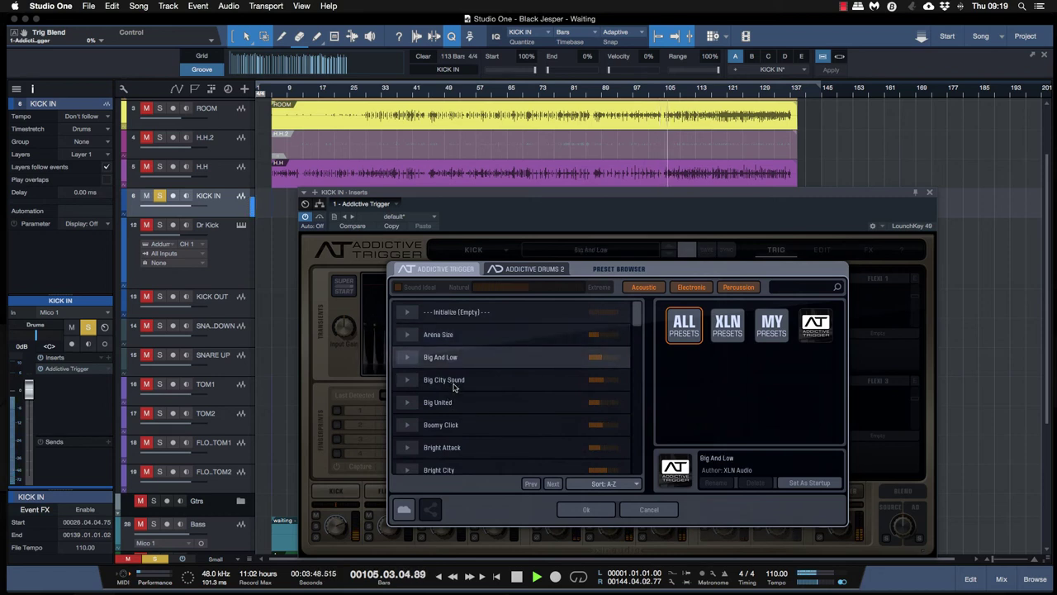
pyautogui.click(453, 384)
pyautogui.click(444, 403)
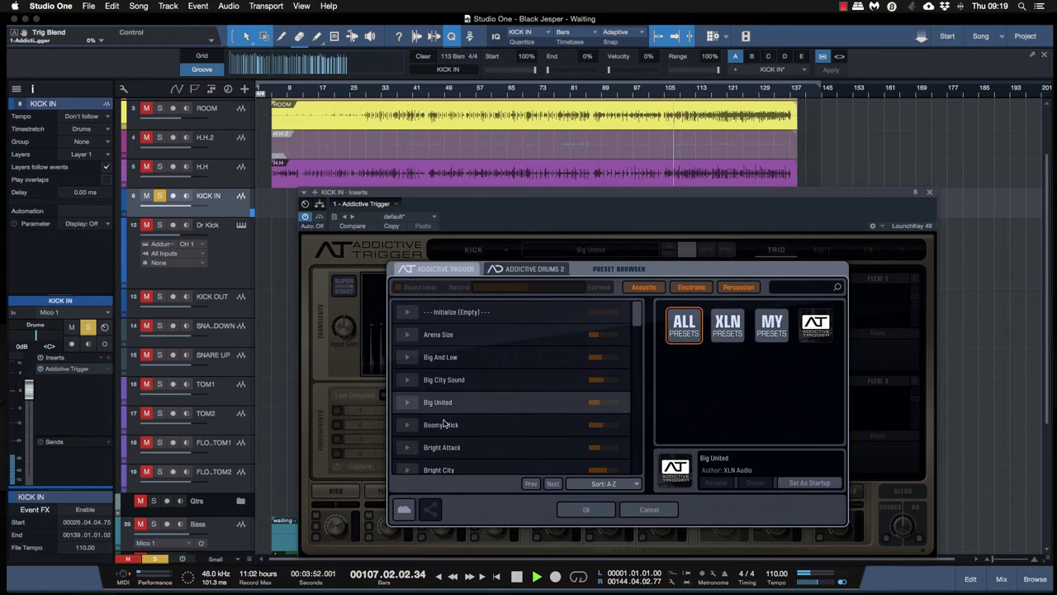
pyautogui.doubleClick(444, 424)
# - Load the 18x14 Premier Gen-X kick into the Flexi 1 slot and step through to the 22x18 Ludwig kick
pyautogui.click(867, 335)
pyautogui.moveTo(882, 353)
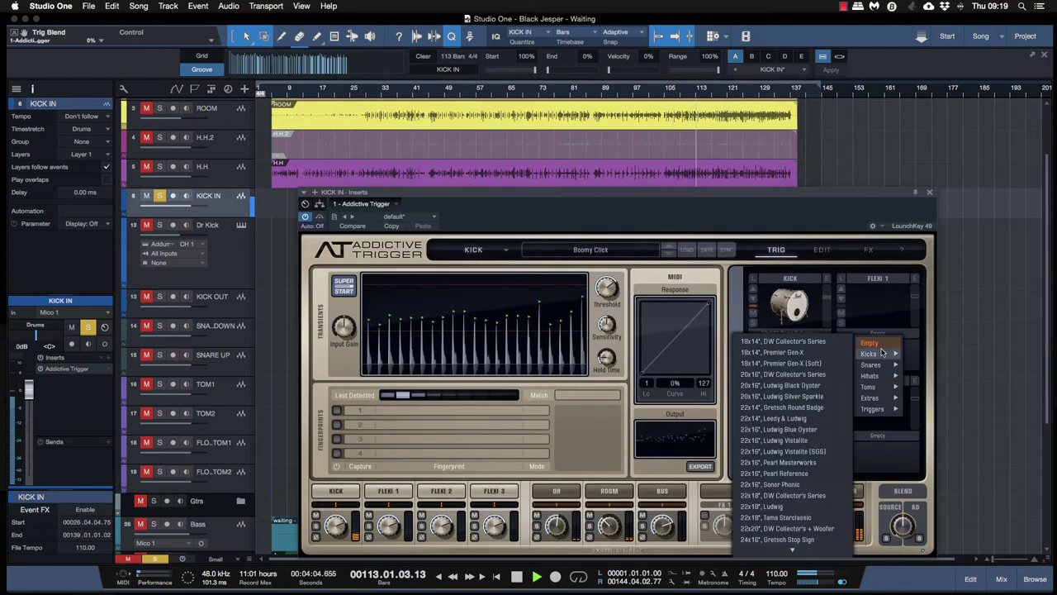
pyautogui.click(776, 352)
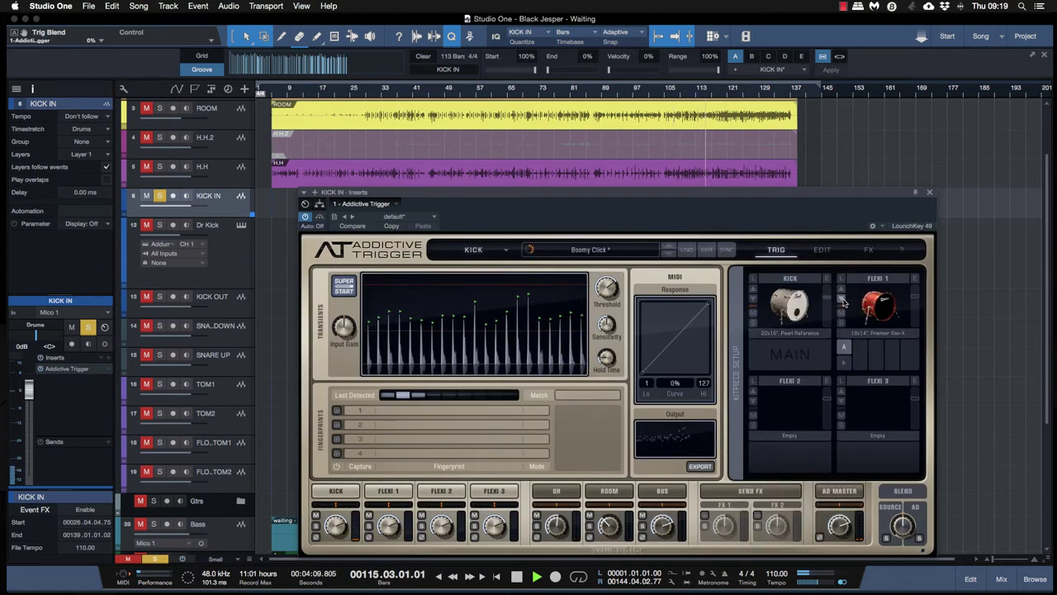
pyautogui.click(842, 302)
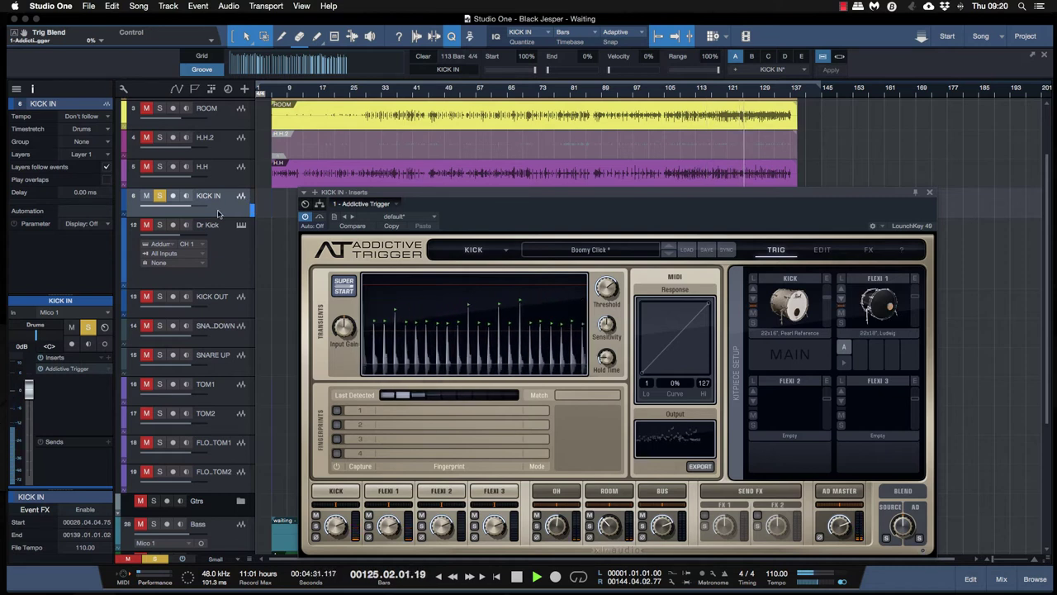
# - Solo Dr Kick together with KICK IN to hear both, and unsolo both tracks to play the full mix
pyautogui.moveTo(451, 197); pyautogui.dragTo(524, 322)
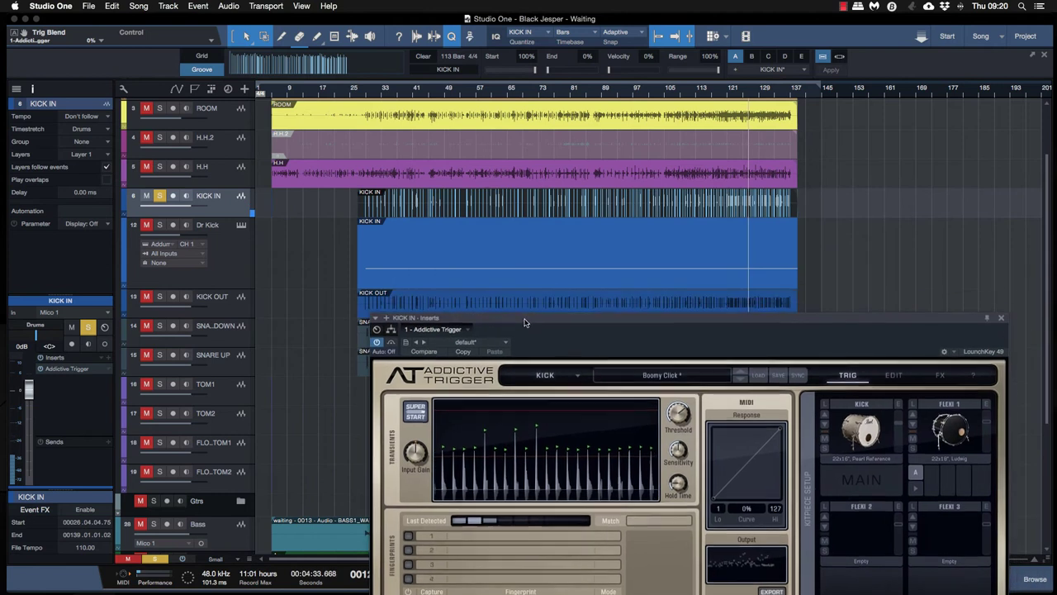
pyautogui.click(164, 228)
pyautogui.click(161, 225)
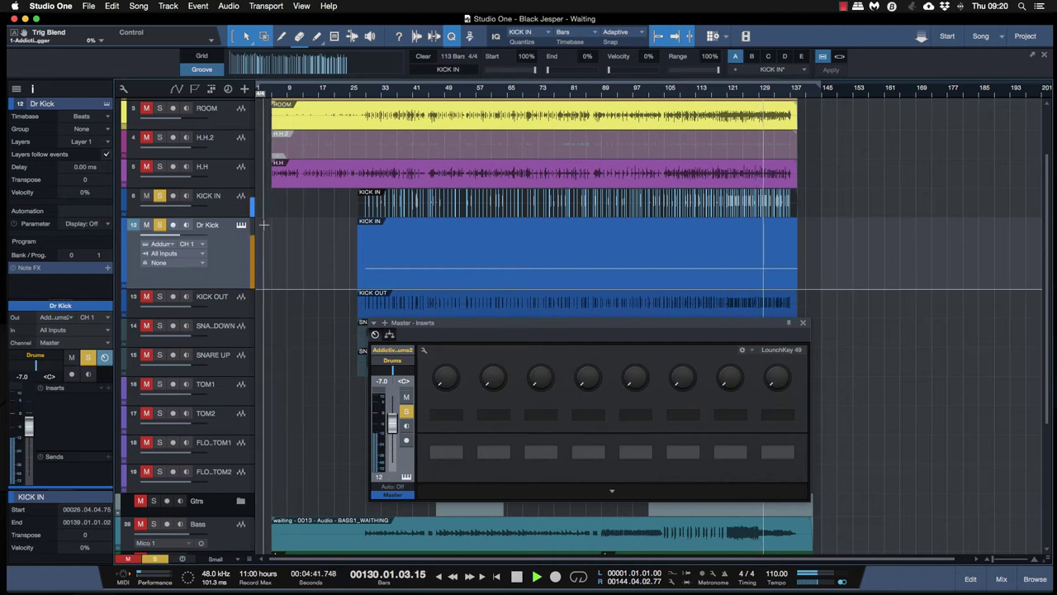
pyautogui.click(159, 196)
pyautogui.click(159, 224)
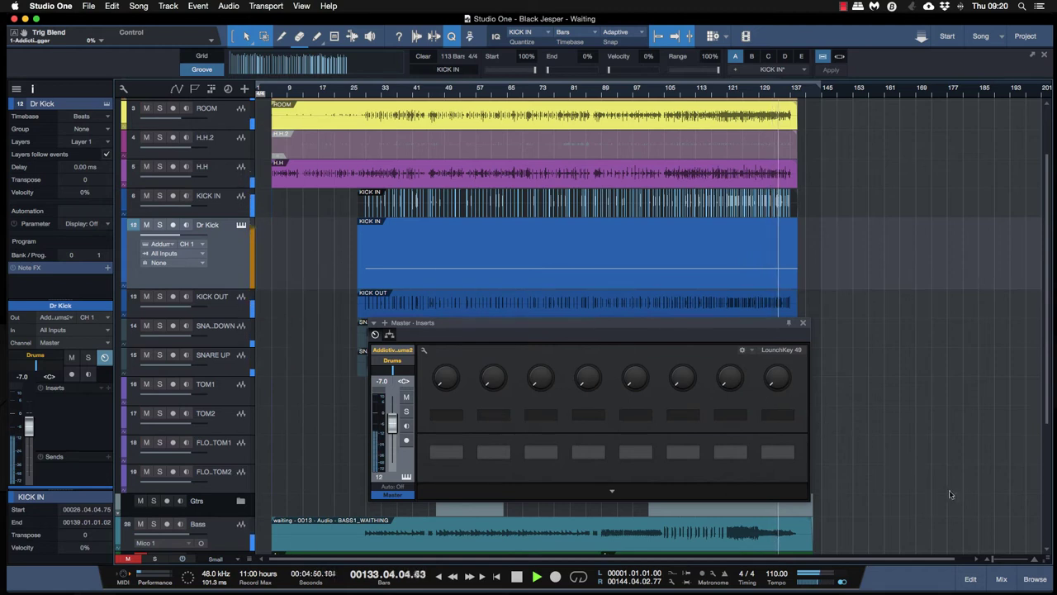
# - Lower the Gtrs bus to -27.8 dB and the Bass bus to -15.7 dB while playing from bar 119, and close the console and channel editor
pyautogui.click(1001, 578)
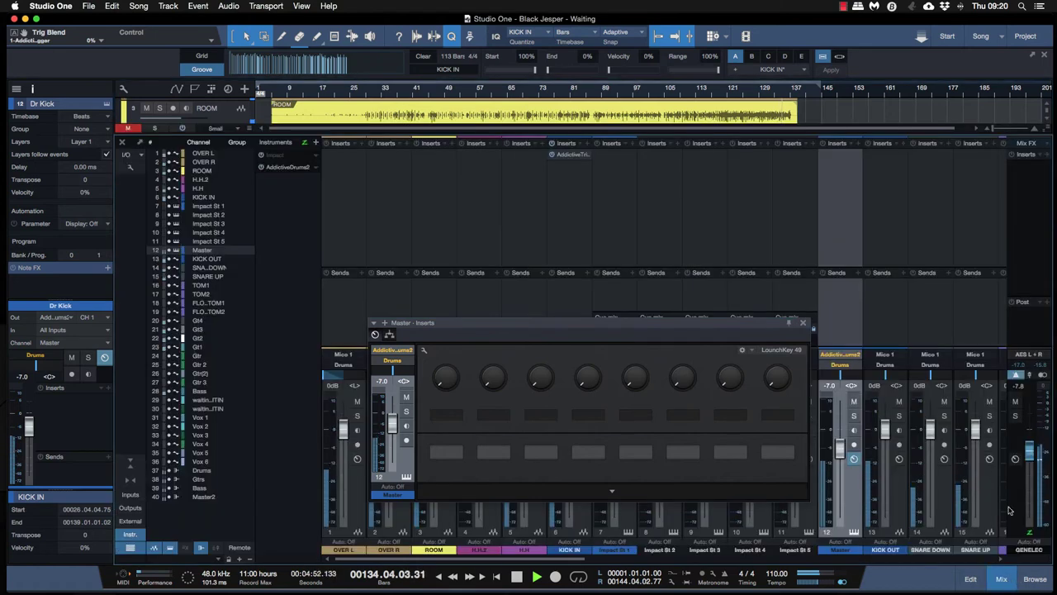
pyautogui.hscroll(10, 1008, 510)
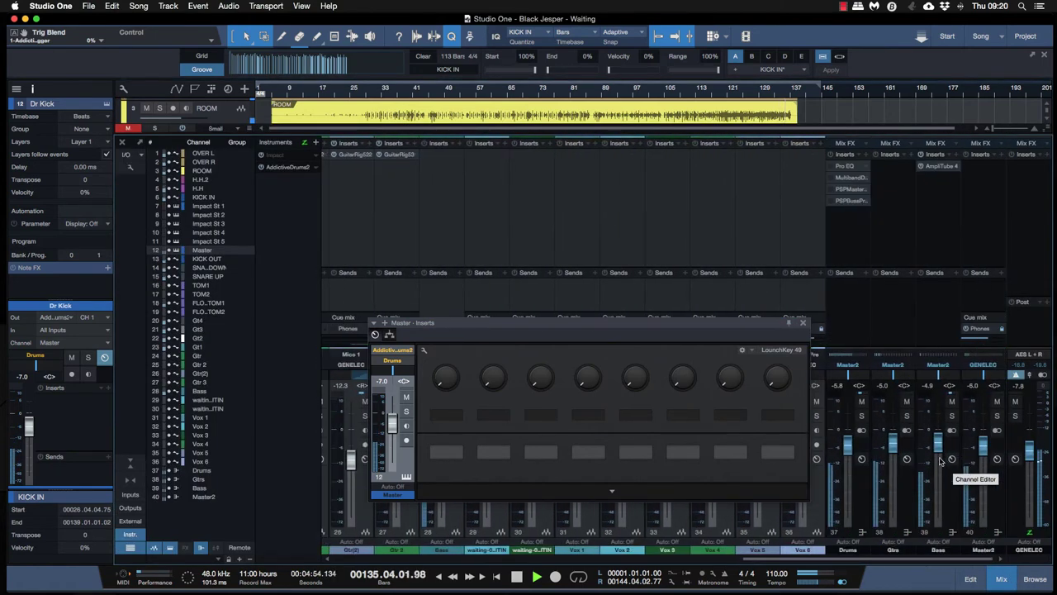
pyautogui.moveTo(892, 441); pyautogui.dragTo(892, 487)
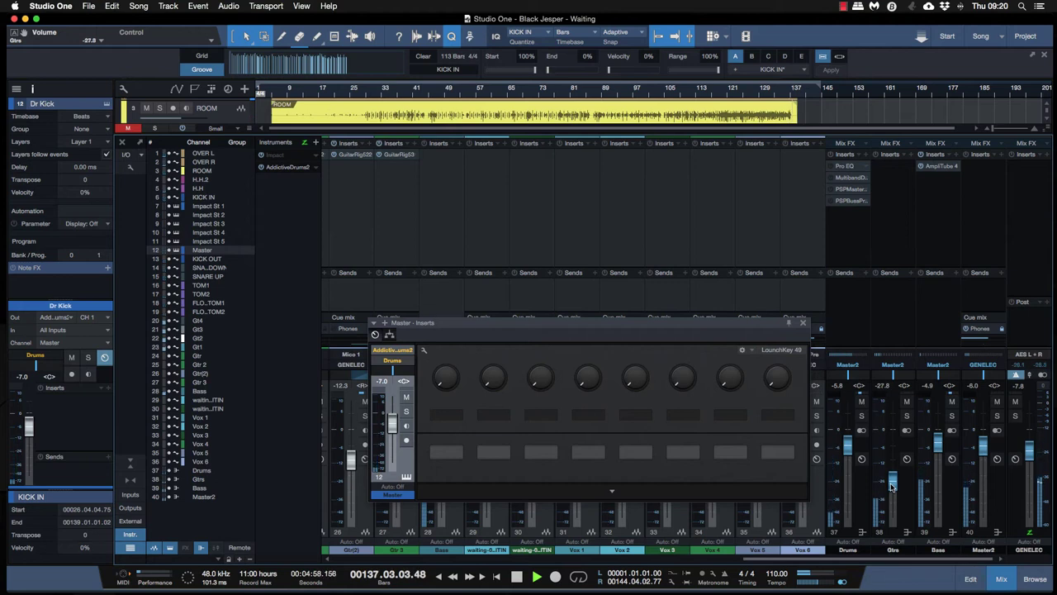
pyautogui.click(719, 91)
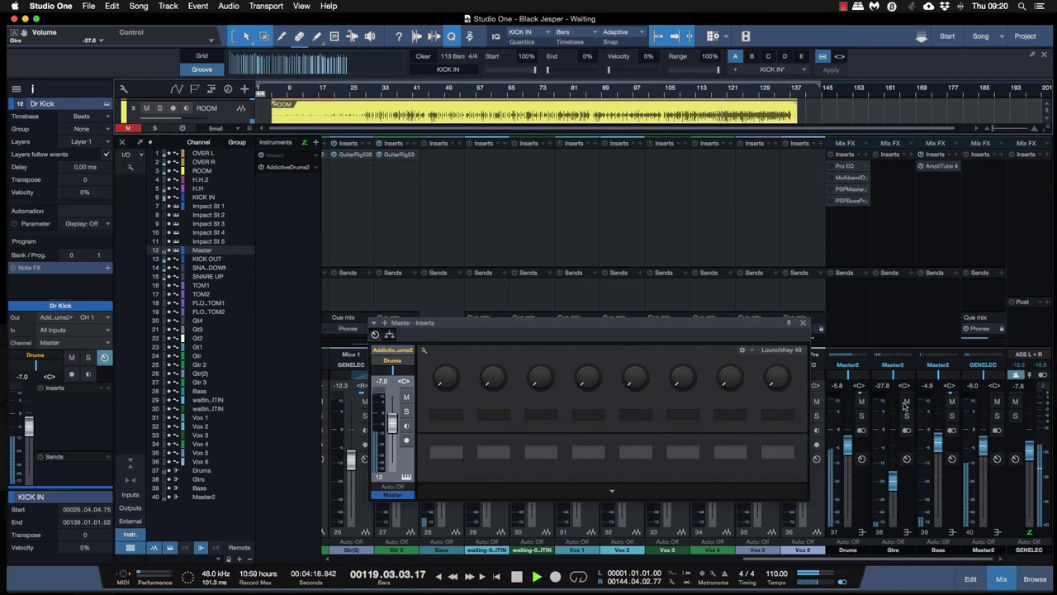
pyautogui.moveTo(937, 450); pyautogui.dragTo(938, 470)
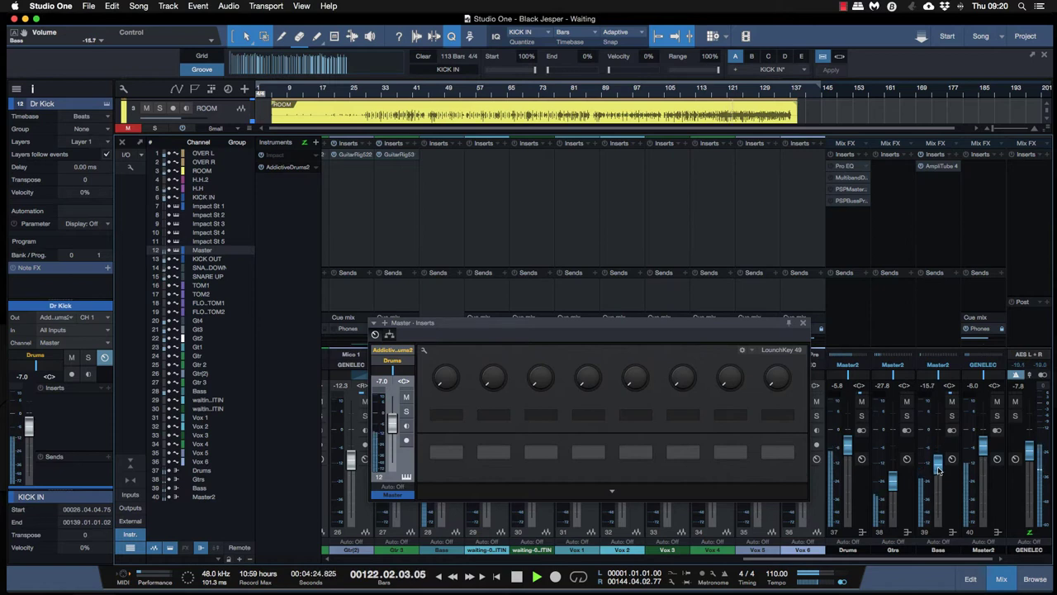
pyautogui.press('space')
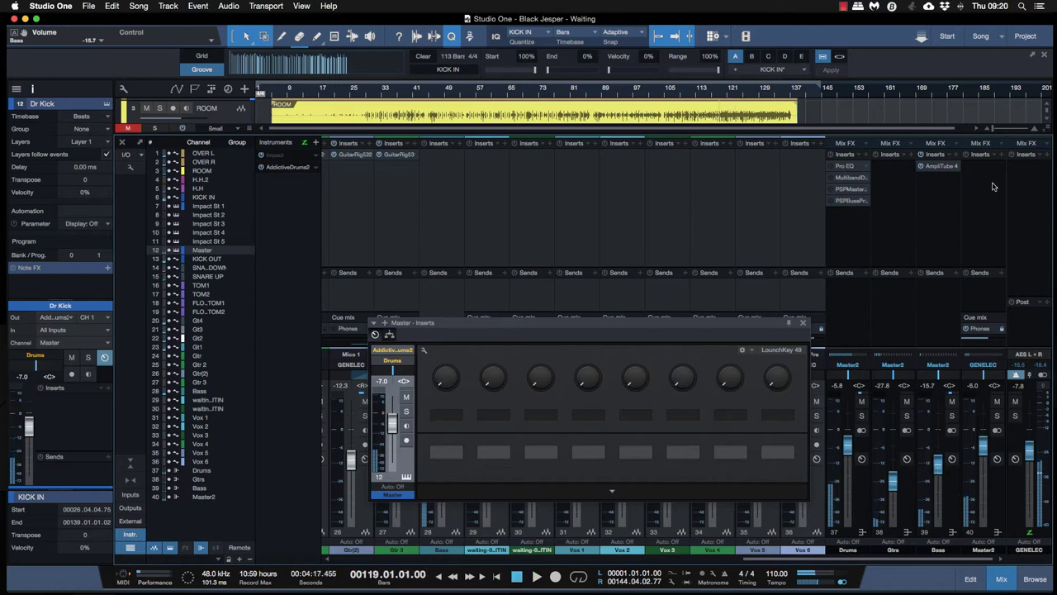
pyautogui.press('F3')
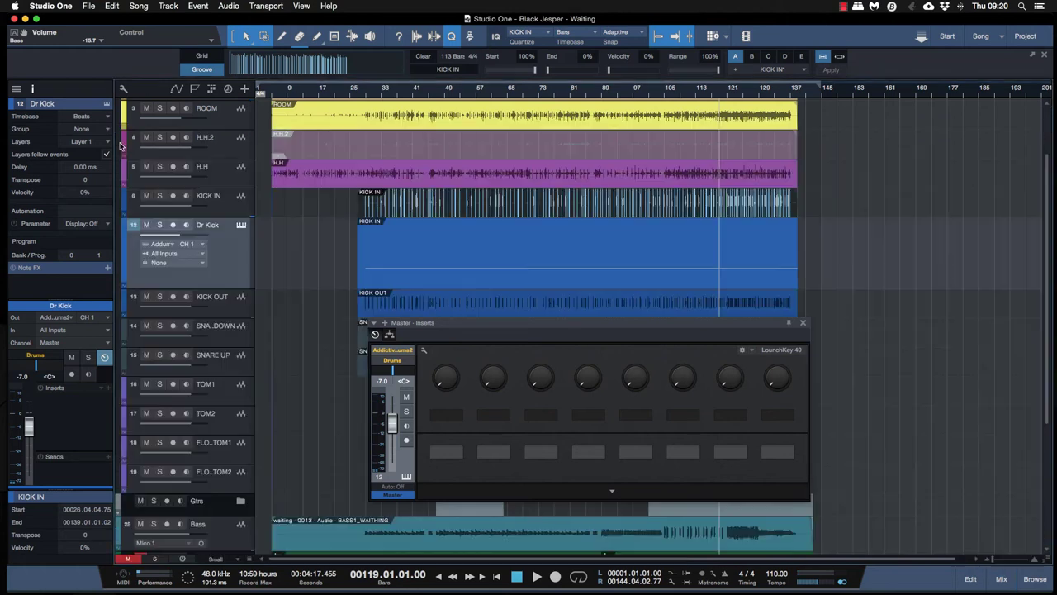
pyautogui.click(801, 323)
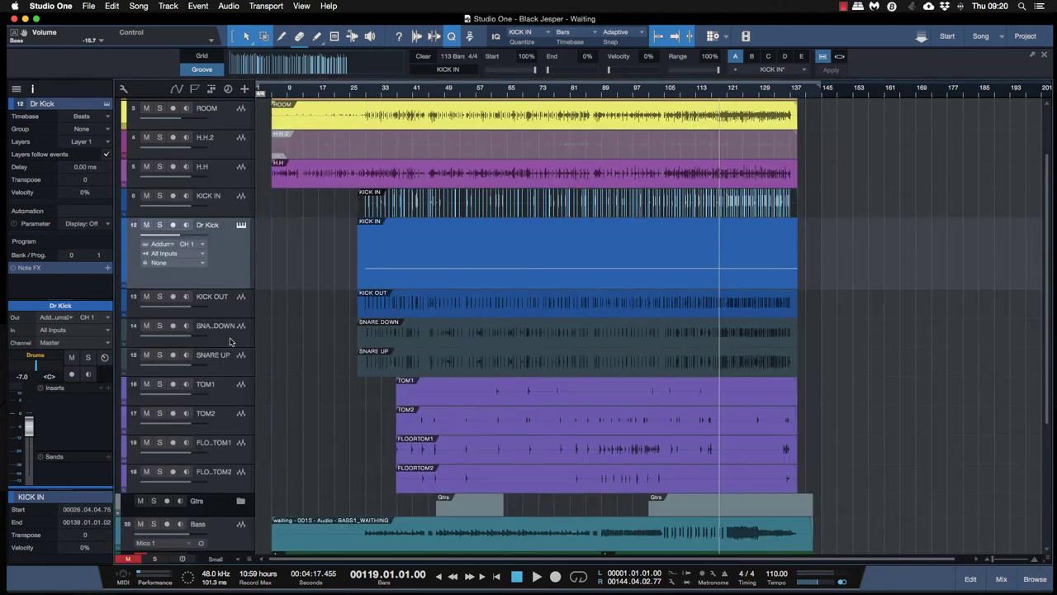
# - Extract the groove from the SNARE UP audio event into the Quantize panel
pyautogui.click(230, 359)
pyautogui.click(537, 368)
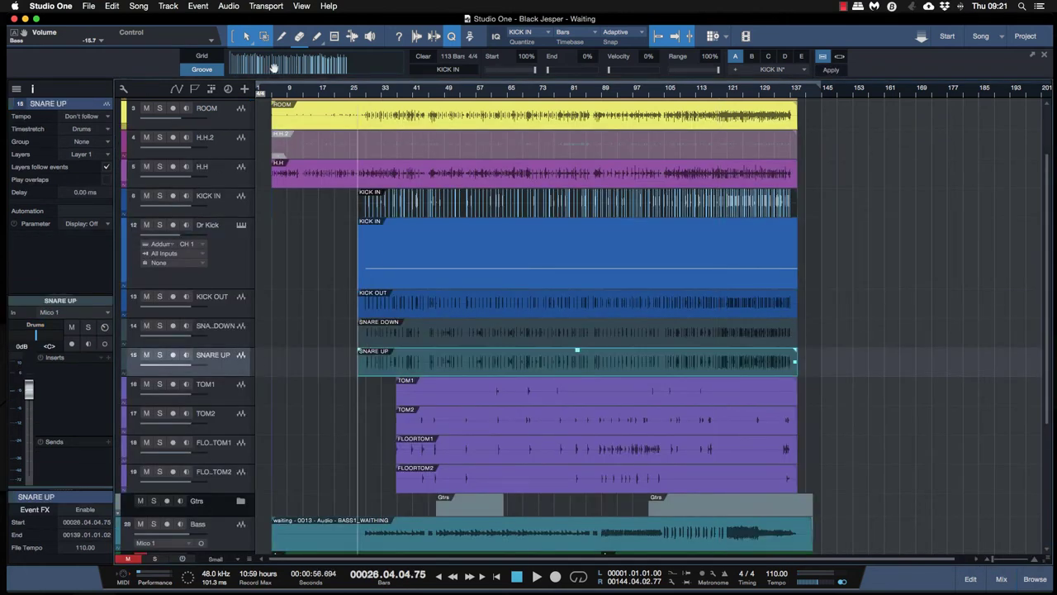
pyautogui.moveTo(568, 367); pyautogui.dragTo(345, 66)
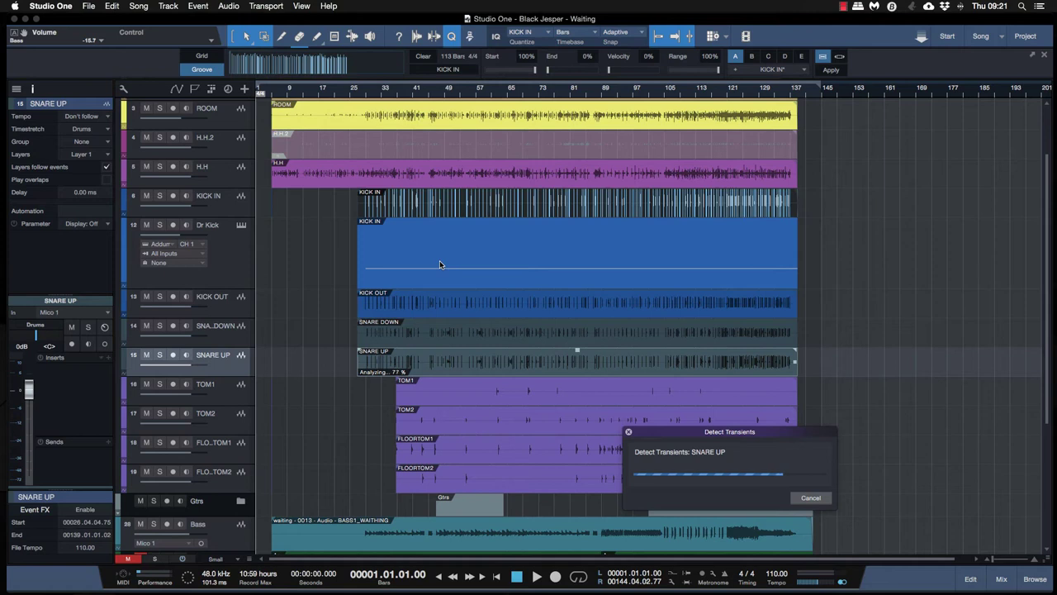
# - Add an instrument track named Dr Snare below SNARE UP and place the extracted SNARE UP groove on it
pyautogui.rightClick(221, 364)
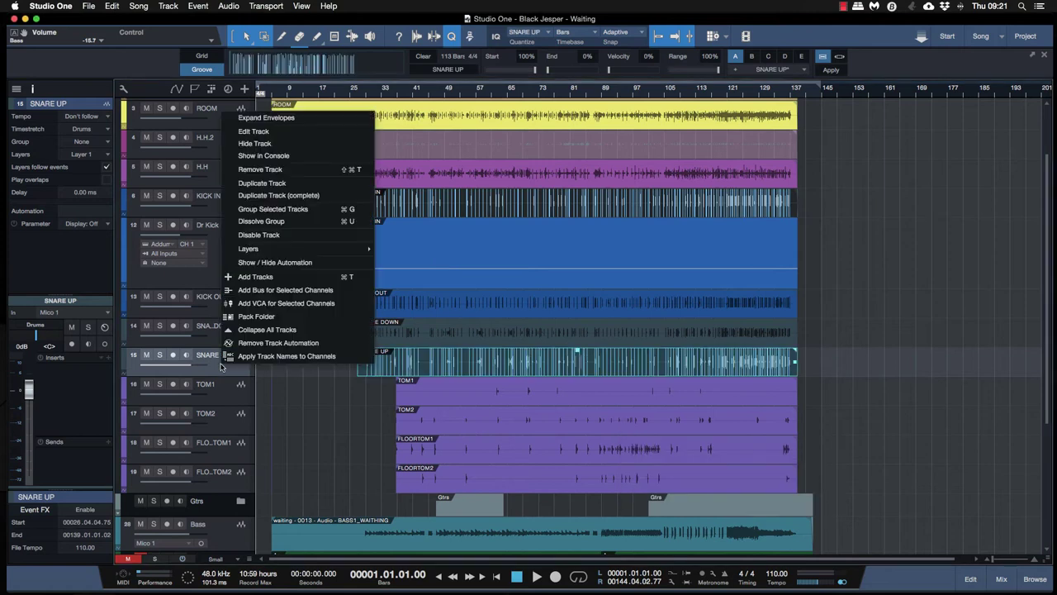
pyautogui.click(250, 278)
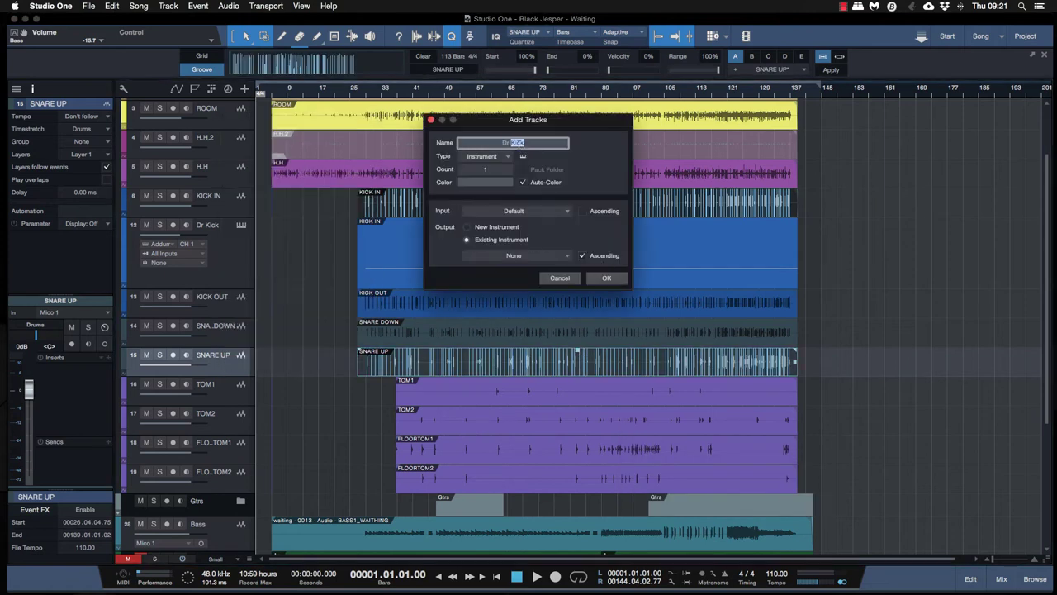
pyautogui.write('Snare')
pyautogui.press('Return')
pyautogui.moveTo(578, 371); pyautogui.dragTo(574, 382)
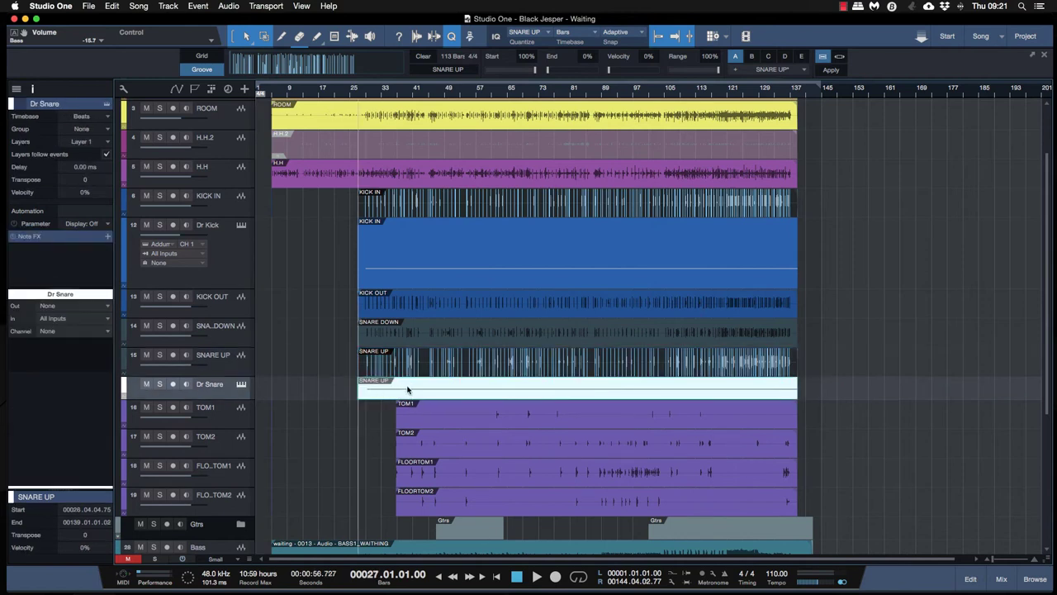
# - Route the Dr Snare track to Addictive Drums 2 and set all its notes to the kit's snare pitch
pyautogui.click(75, 309)
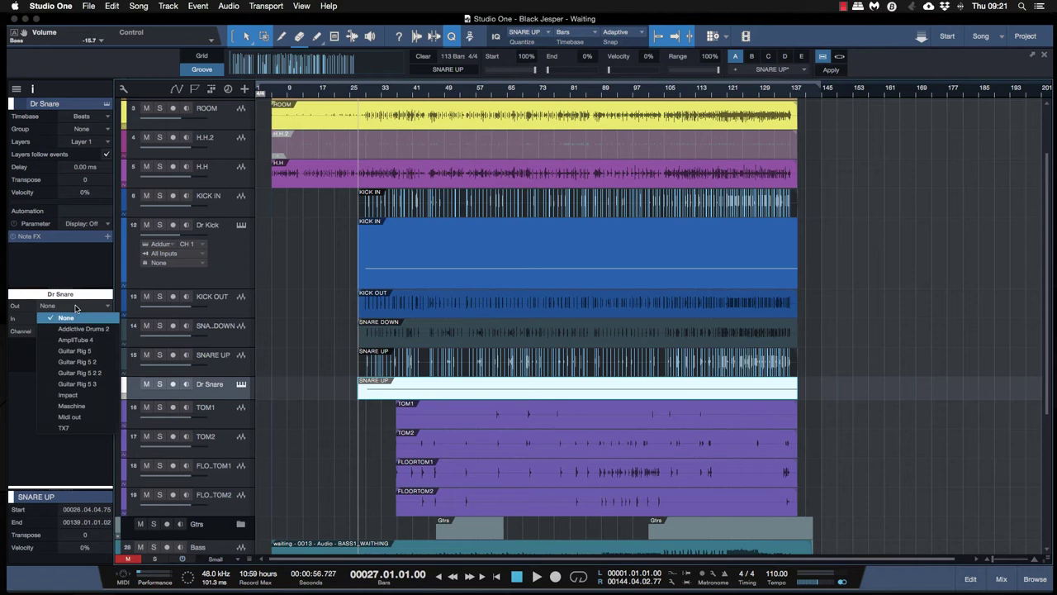
pyautogui.click(81, 332)
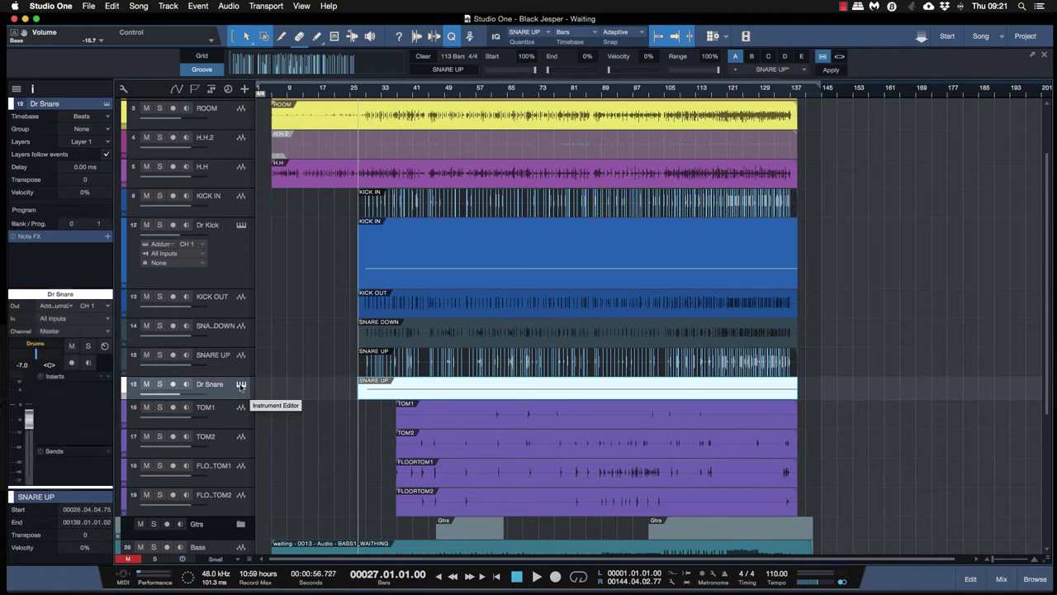
pyautogui.doubleClick(407, 392)
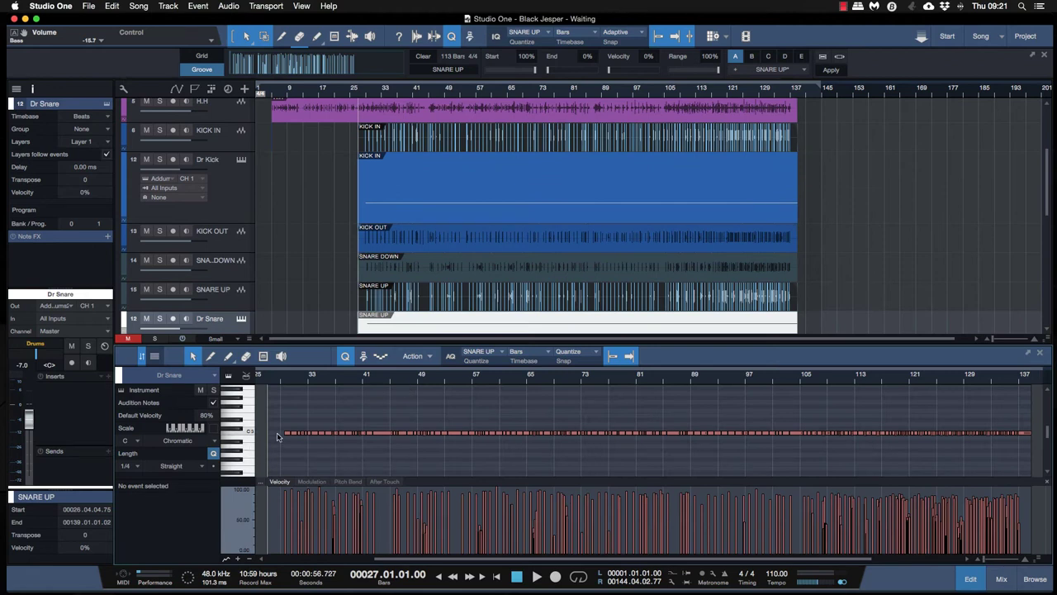
pyautogui.scroll(-5, 248, 434)
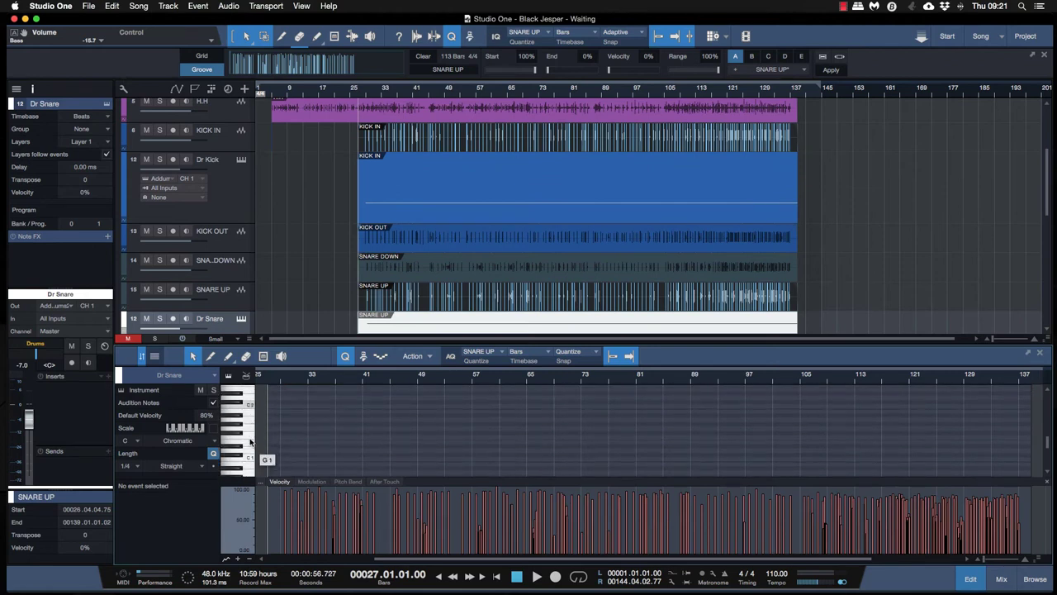
pyautogui.click(250, 444)
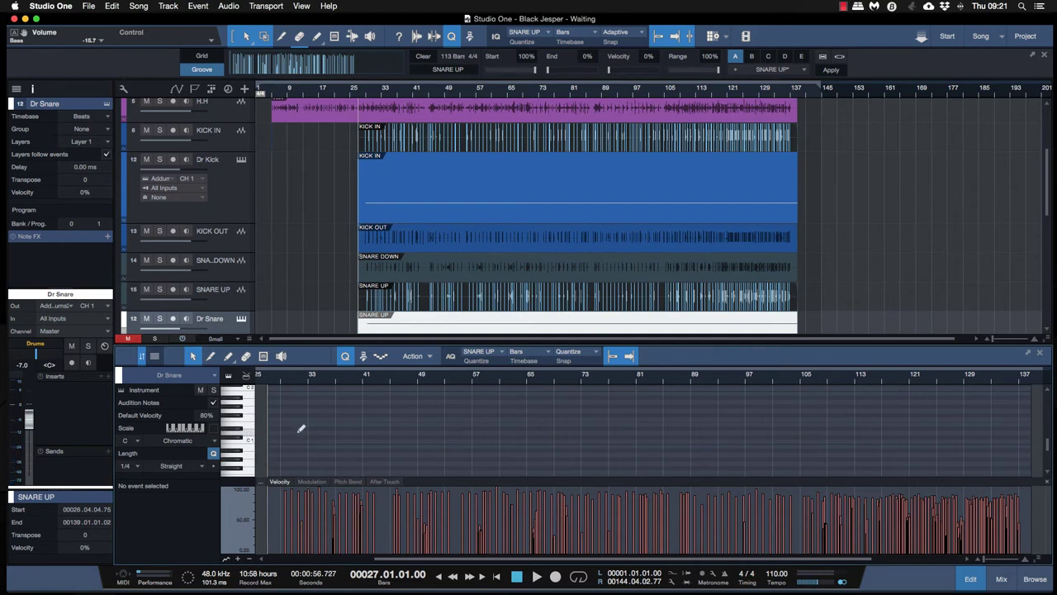
pyautogui.press('super+a')
pyautogui.click(190, 523)
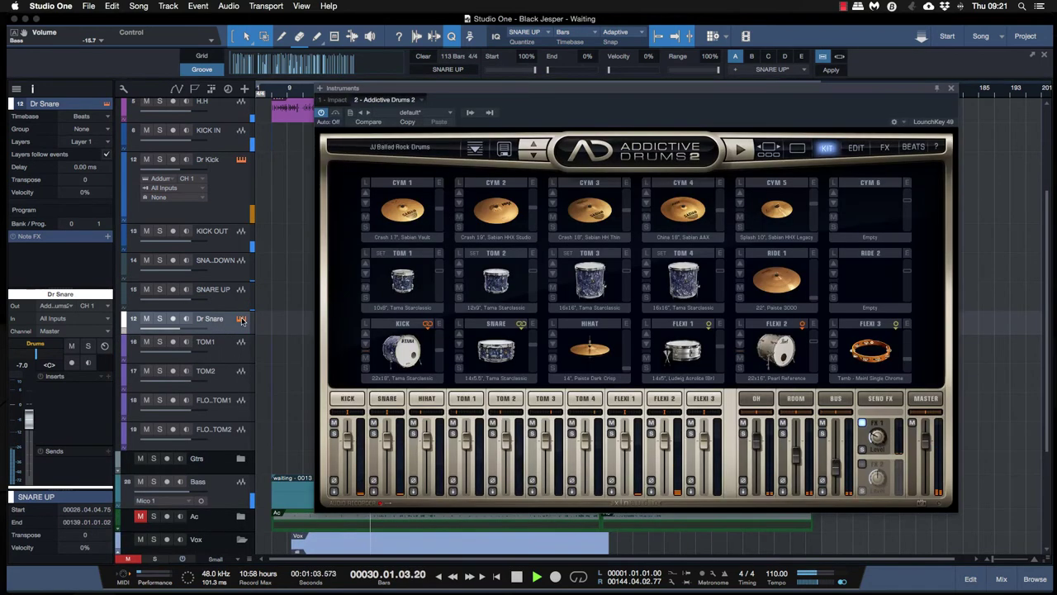
pyautogui.click(240, 318)
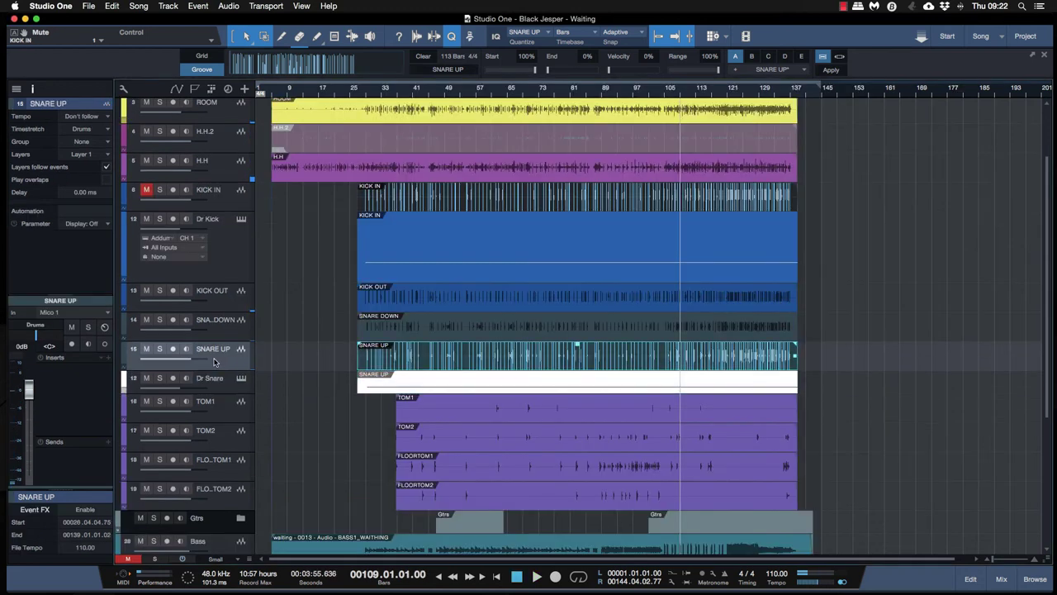
# - Insert Addictive Trigger on the SNARE UP channel with the DMX Stick preset and audition its snare
pyautogui.click(107, 359)
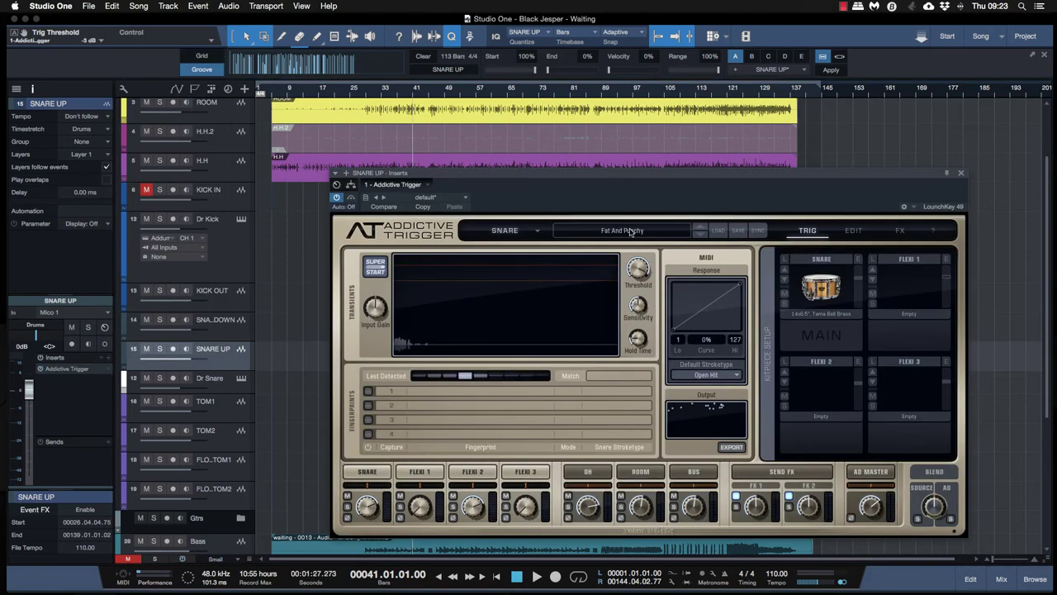
pyautogui.click(631, 232)
pyautogui.doubleClick(631, 305)
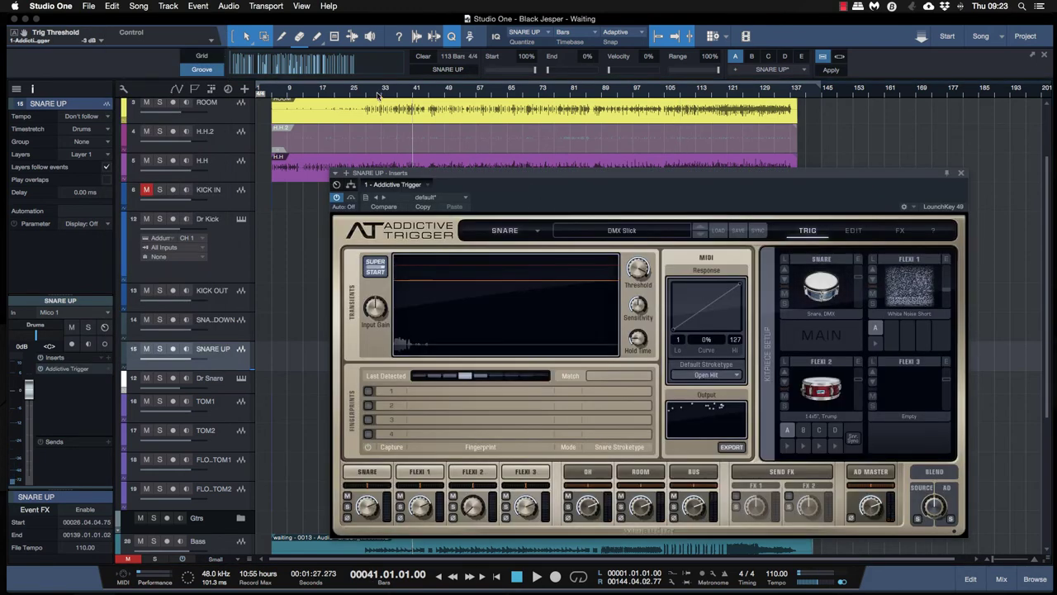
pyautogui.click(822, 291)
pyautogui.click(821, 291)
pyautogui.click(821, 291)
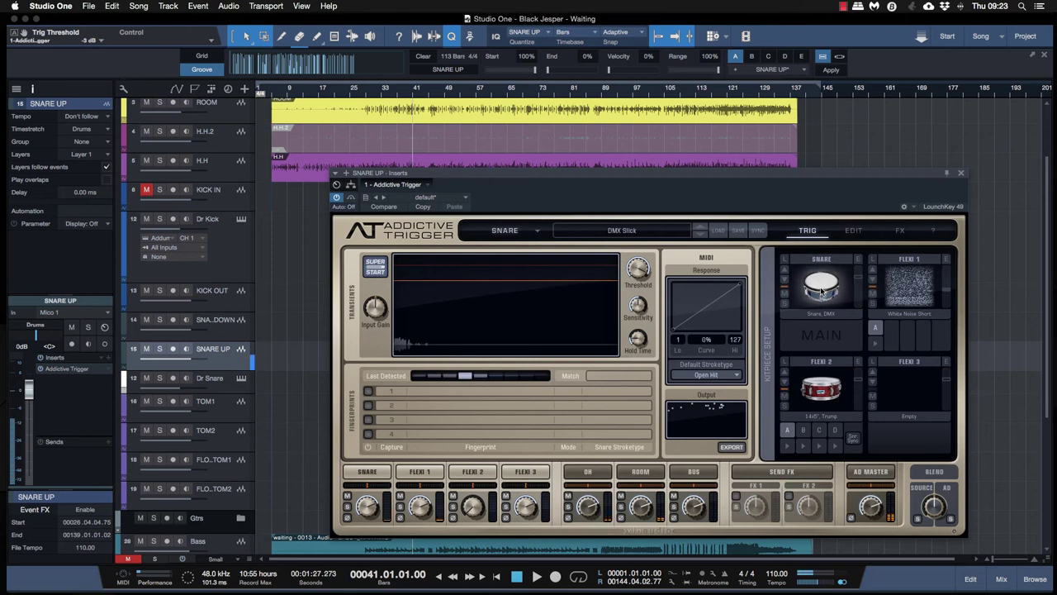
pyautogui.click(961, 174)
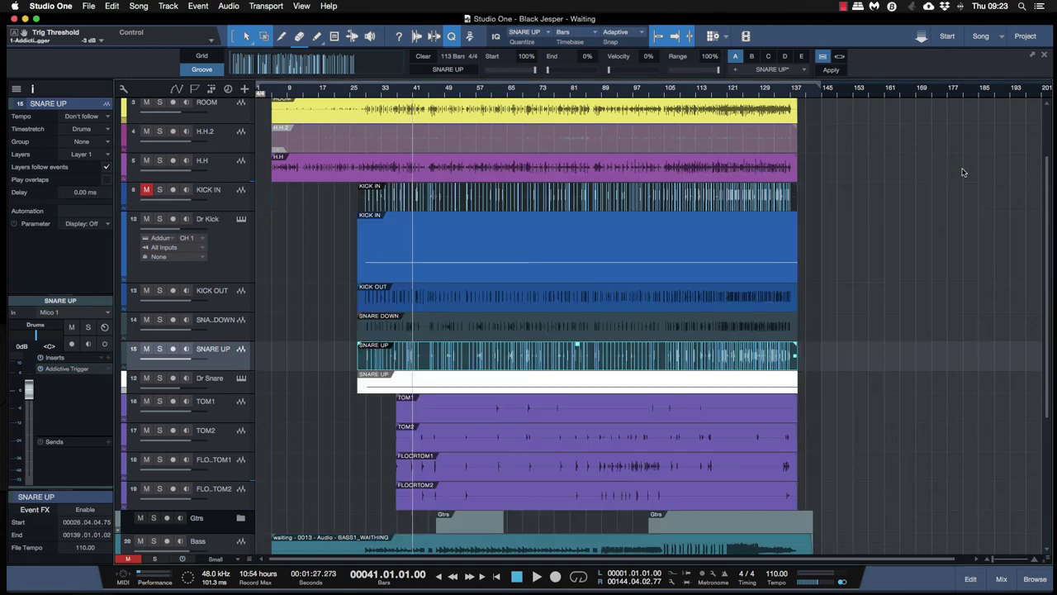
# - Solo the Dr Snare instrument track, play it from the start of its event, and unsolo it
pyautogui.click(321, 319)
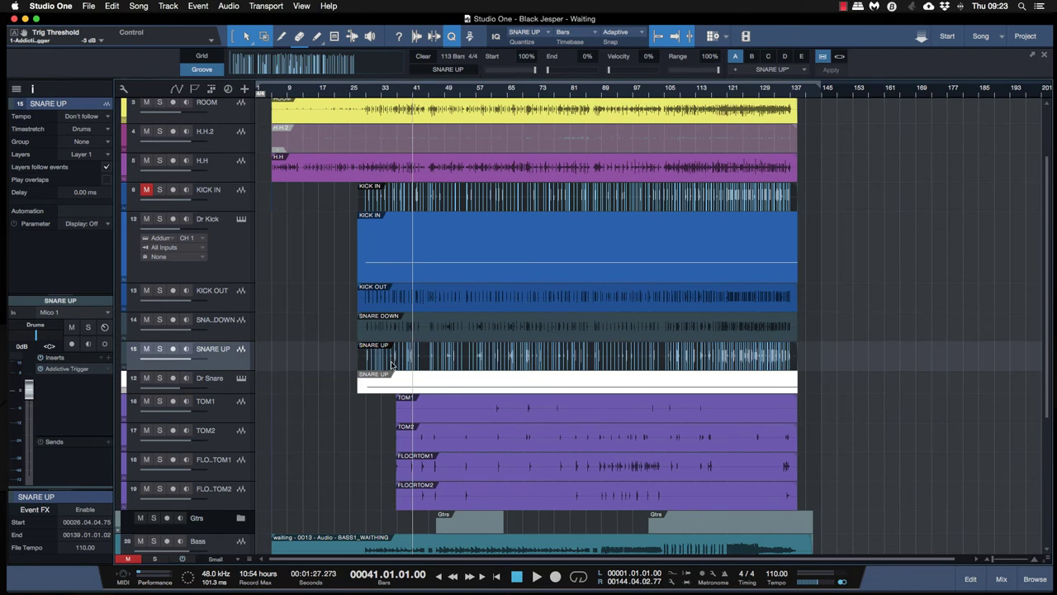
pyautogui.click(405, 388)
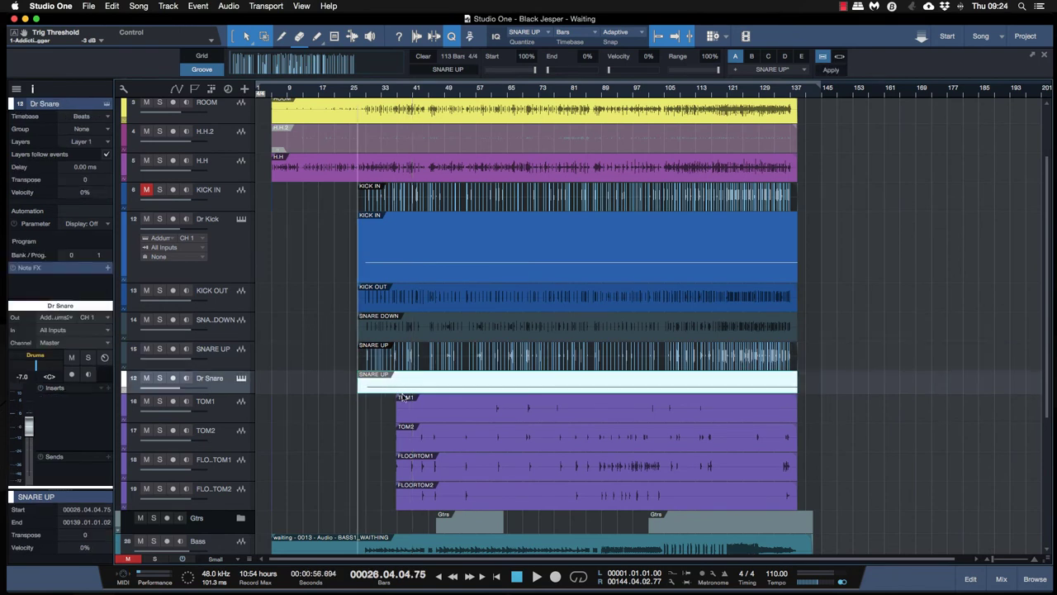
pyautogui.click(159, 377)
pyautogui.press('space')
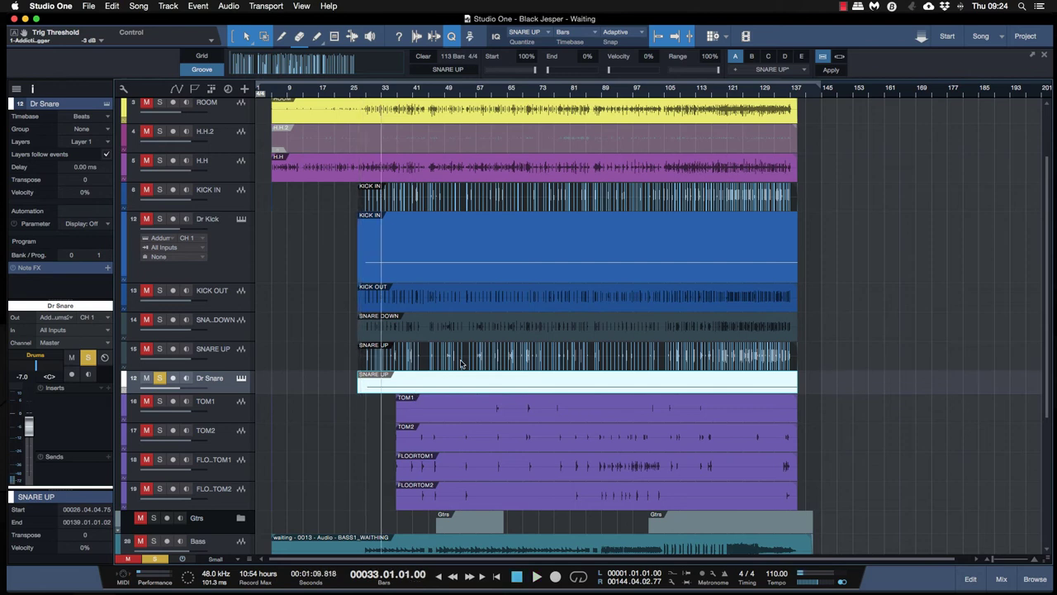
pyautogui.scroll(-2, 461, 363)
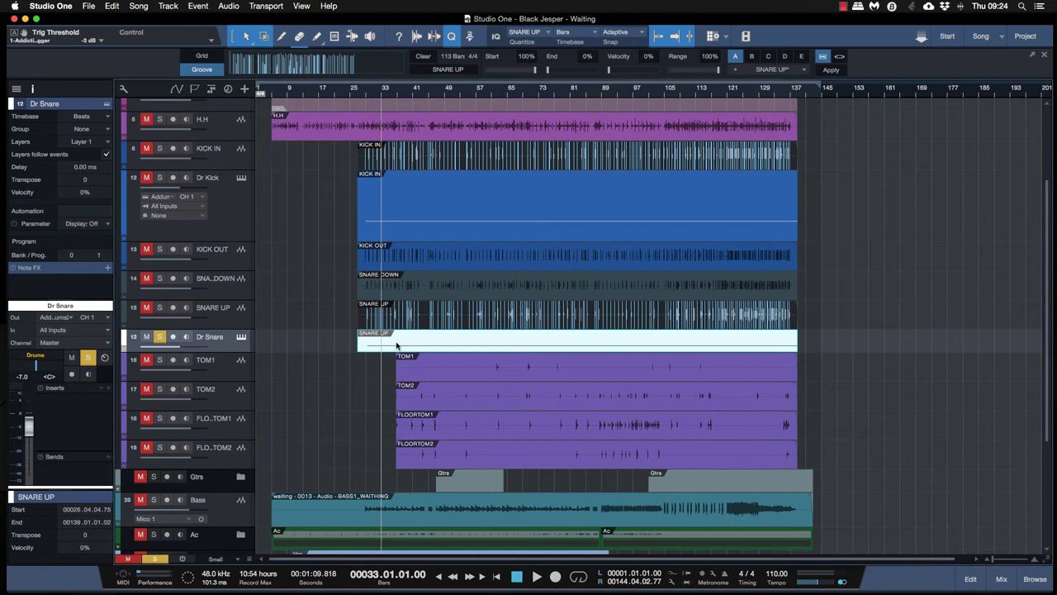
pyautogui.scroll(5, 395, 345)
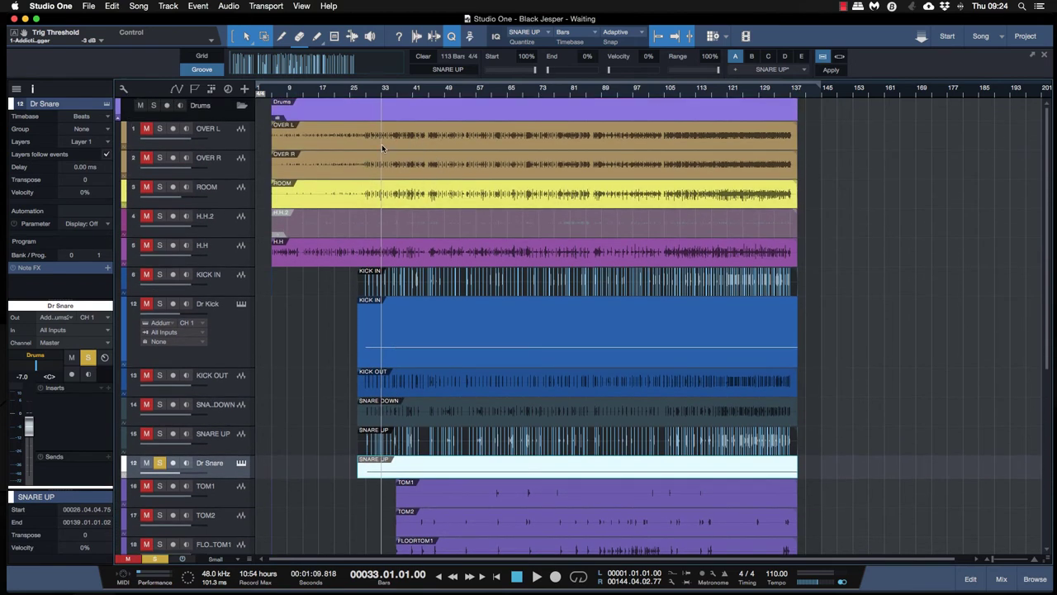
pyautogui.scroll(-5, 190, 331)
pyautogui.click(159, 344)
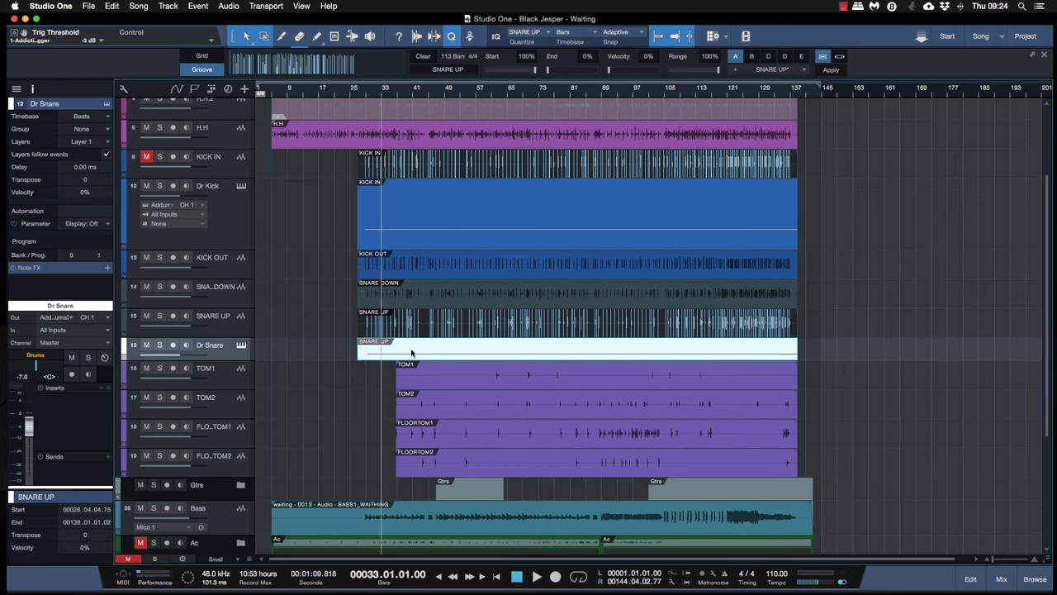
# - Create a Dr Snare audio track below the instrument track and render the SNARE UP note event onto it as audio
pyautogui.rightClick(212, 352)
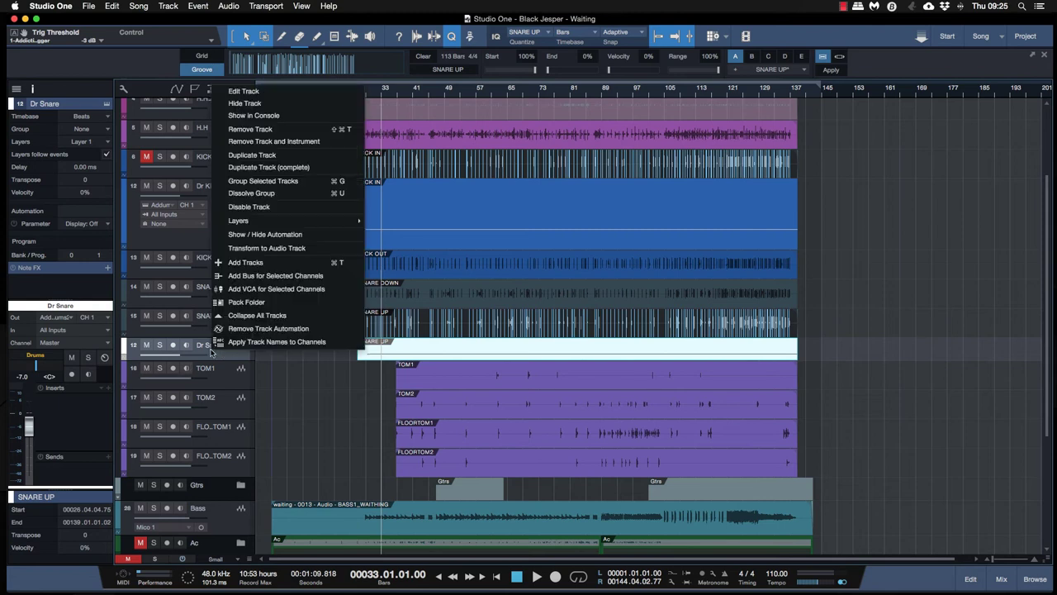
pyautogui.click(252, 155)
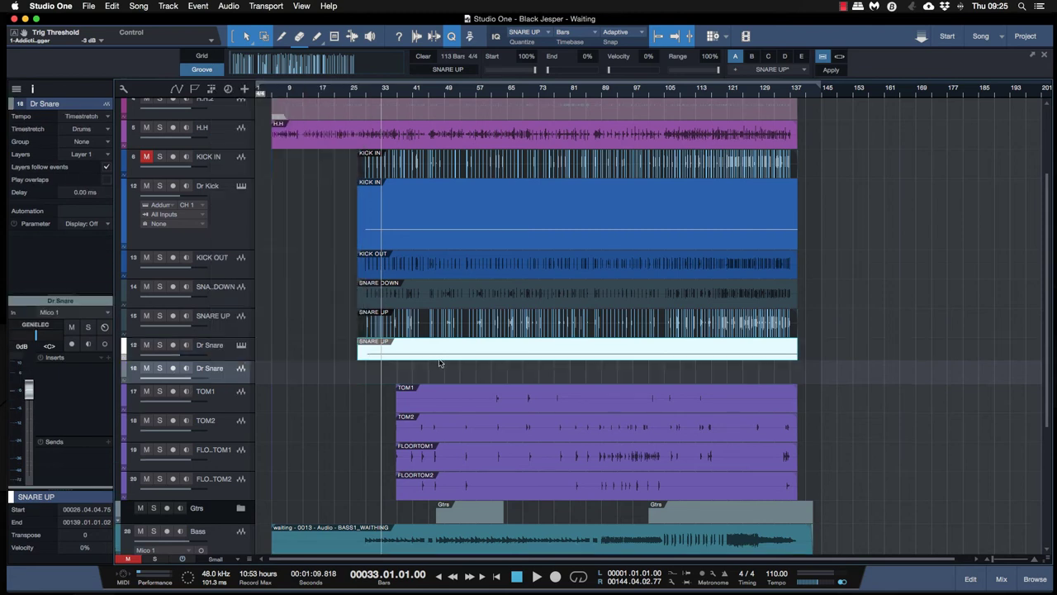
pyautogui.moveTo(439, 366); pyautogui.dragTo(440, 370)
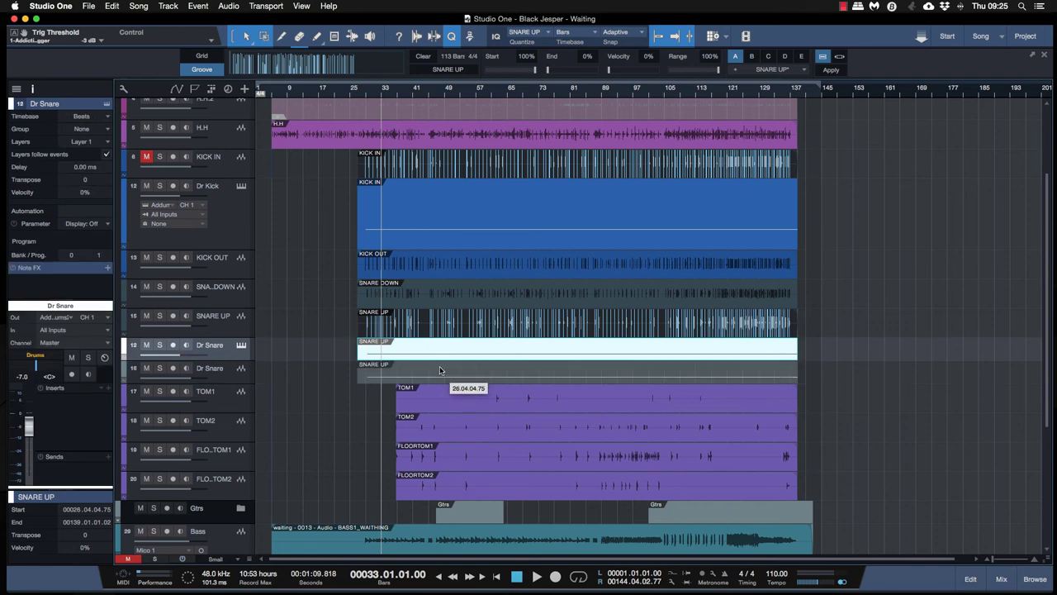
pyautogui.moveTo(439, 369); pyautogui.dragTo(439, 369)
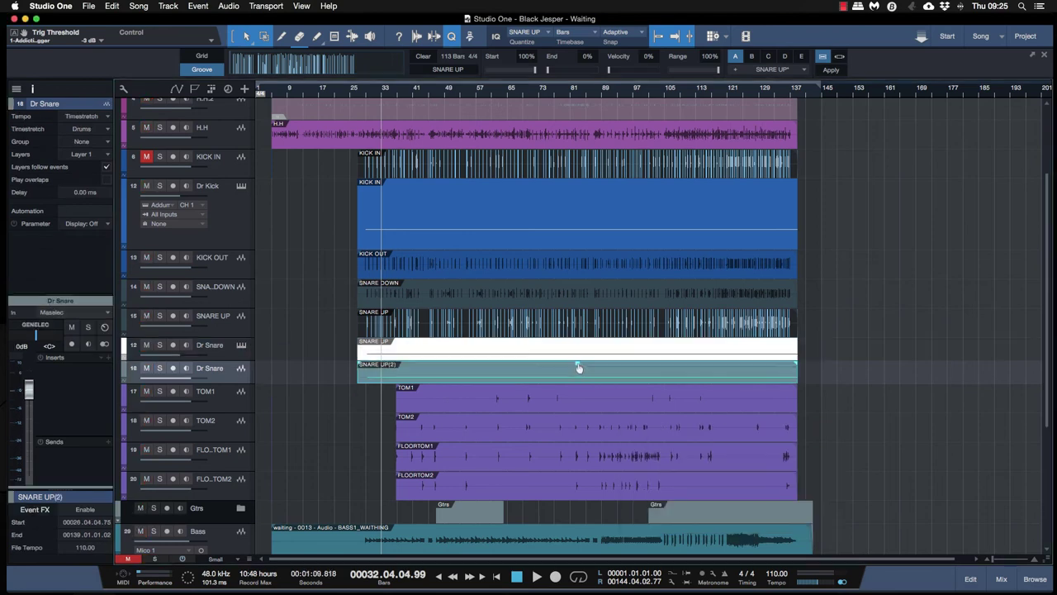
# - Raise the volume of the rendered snare event and move its audio track directly below SNARE UP
pyautogui.moveTo(578, 366); pyautogui.dragTo(579, 360)
pyautogui.moveTo(225, 368); pyautogui.dragTo(222, 344)
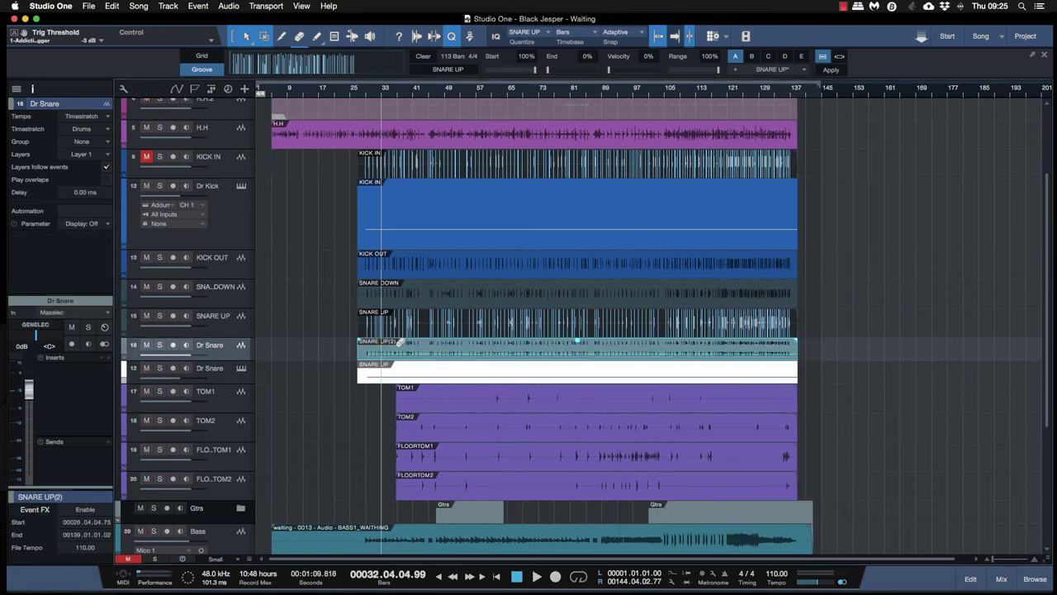
# - Enlarge the SNARE UP and Dr Snare audio tracks and mark the start of the SNARE UP hit just after 37.3
pyautogui.scroll(15, 401, 342)
pyautogui.scroll(4, 400, 342)
pyautogui.click(217, 334)
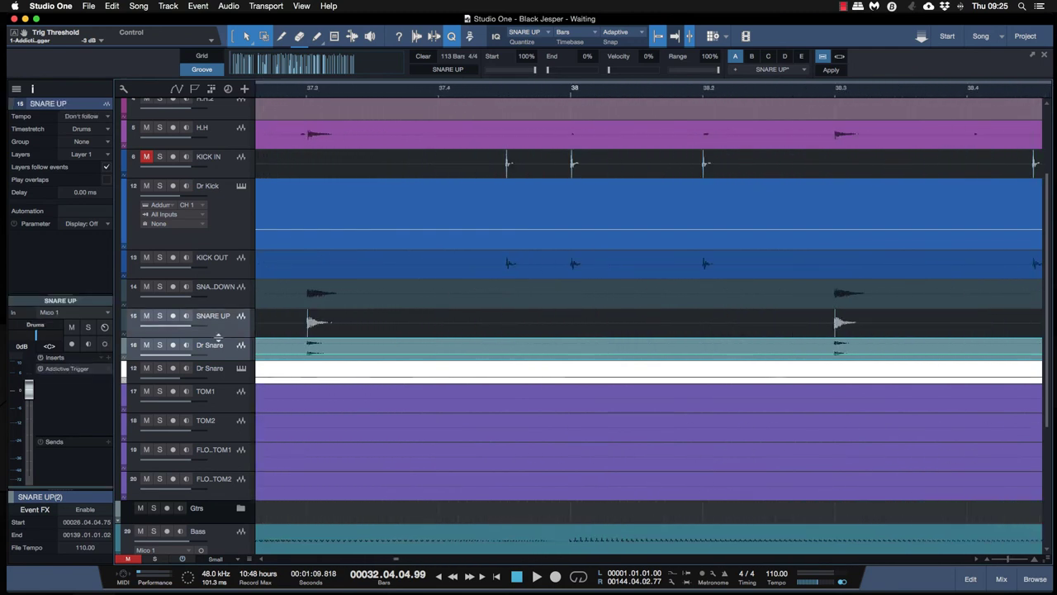
pyautogui.moveTo(218, 336); pyautogui.dragTo(338, 441)
pyautogui.scroll(6, 314, 441)
pyautogui.scroll(3, 314, 441)
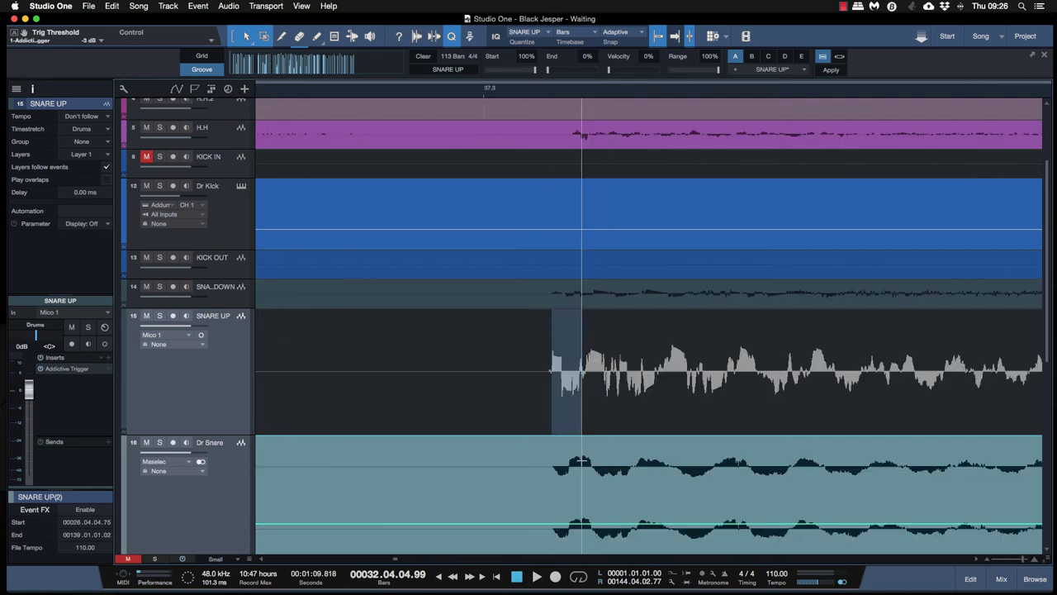
# - Split the Dr Snare audio event just before the hit after 37.3 and shift the second part slightly later to match SNARE UP's waveform
pyautogui.click(599, 508)
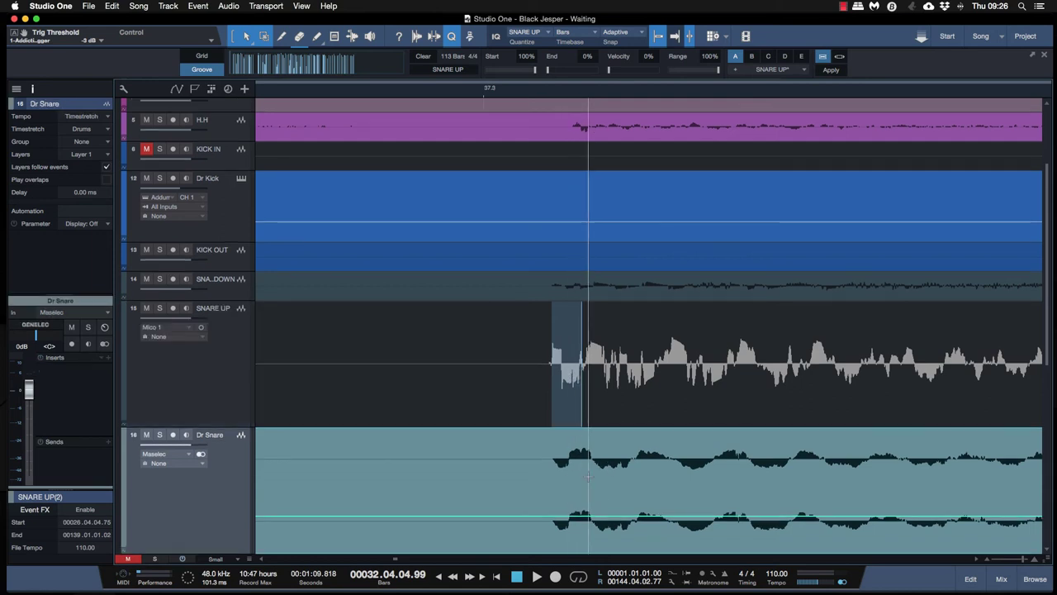
pyautogui.keyDown('alt'); pyautogui.click(537, 469); pyautogui.keyUp('alt')
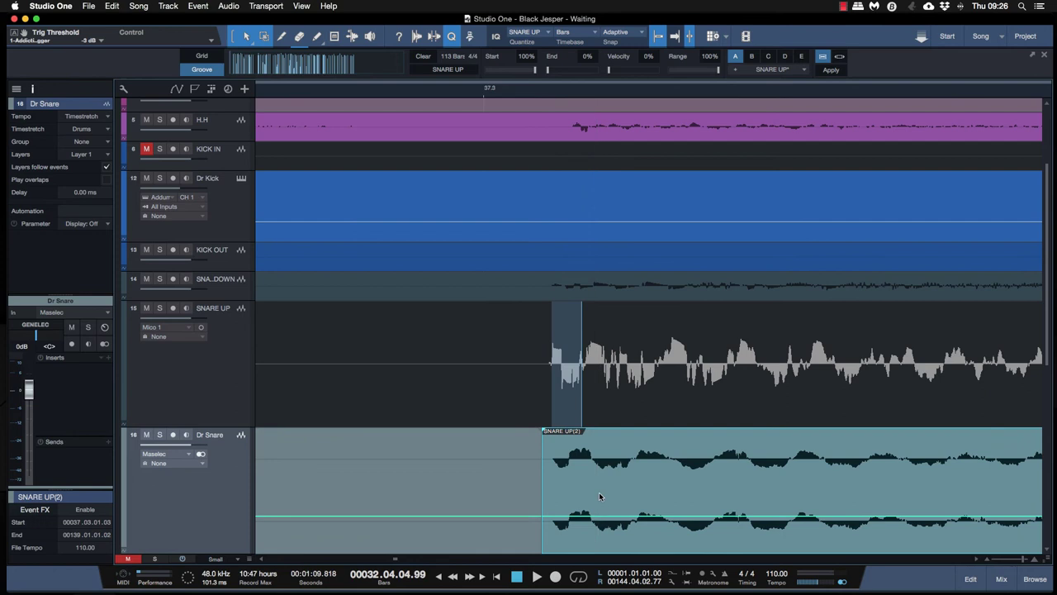
pyautogui.moveTo(601, 498); pyautogui.dragTo(612, 492)
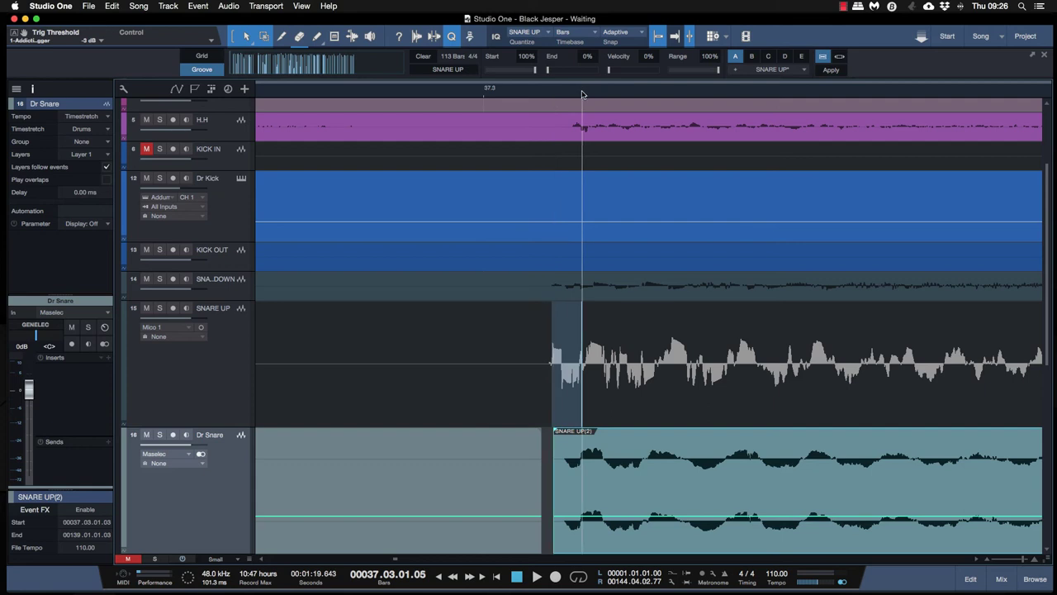
pyautogui.scroll(3, 599, 417)
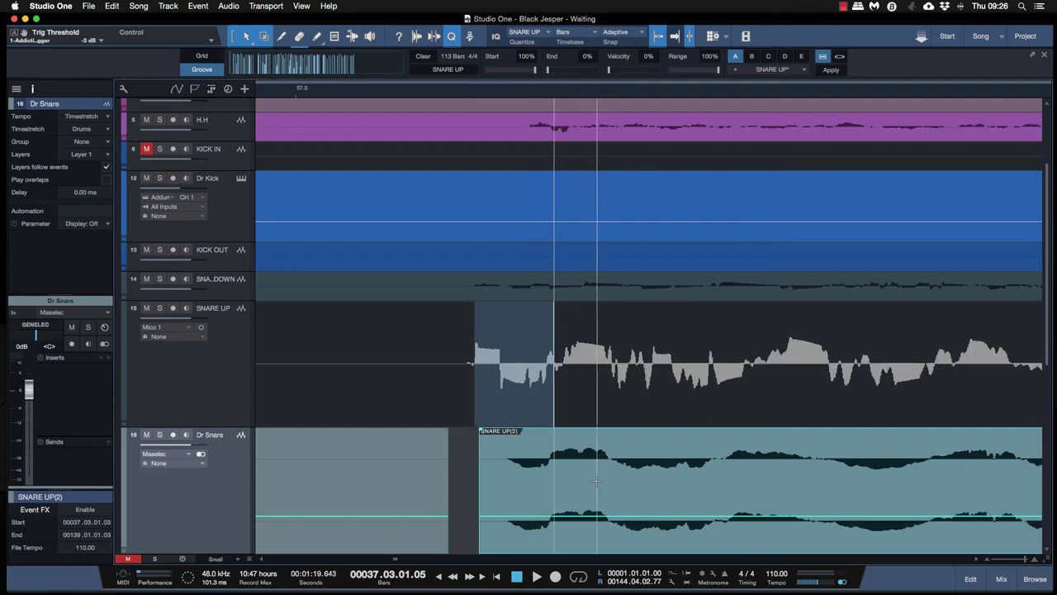
pyautogui.moveTo(602, 509); pyautogui.dragTo(609, 508)
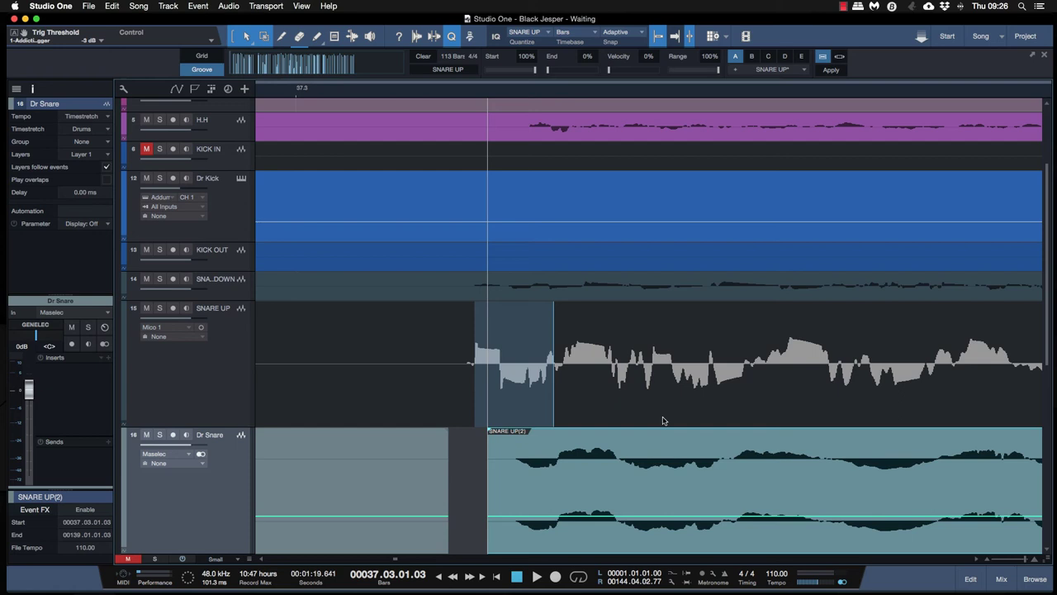
# - Replace the Dr Snare audio before the split by extending the shifted event back to about bar 26
pyautogui.press('w')
pyautogui.press('w')
pyautogui.press('w')
pyautogui.press('w')
pyautogui.press('w')
pyautogui.press('w')
pyautogui.press('w')
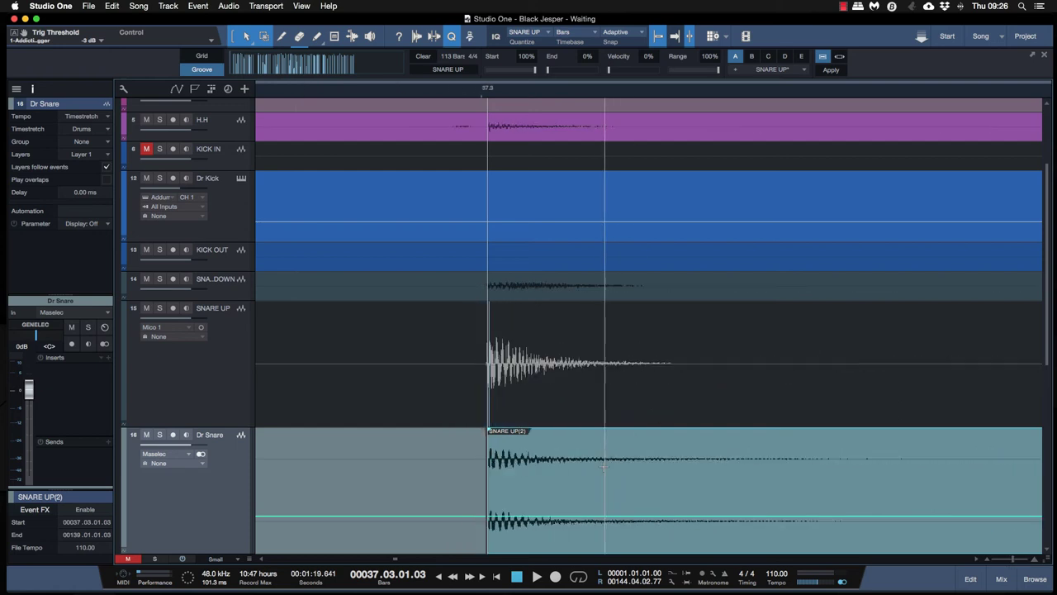
pyautogui.scroll(-5, 589, 430)
pyautogui.press('w')
pyautogui.scroll(5, 591, 418)
pyautogui.press('w')
pyautogui.press('w')
pyautogui.press('w')
pyautogui.press('w')
pyautogui.press('w')
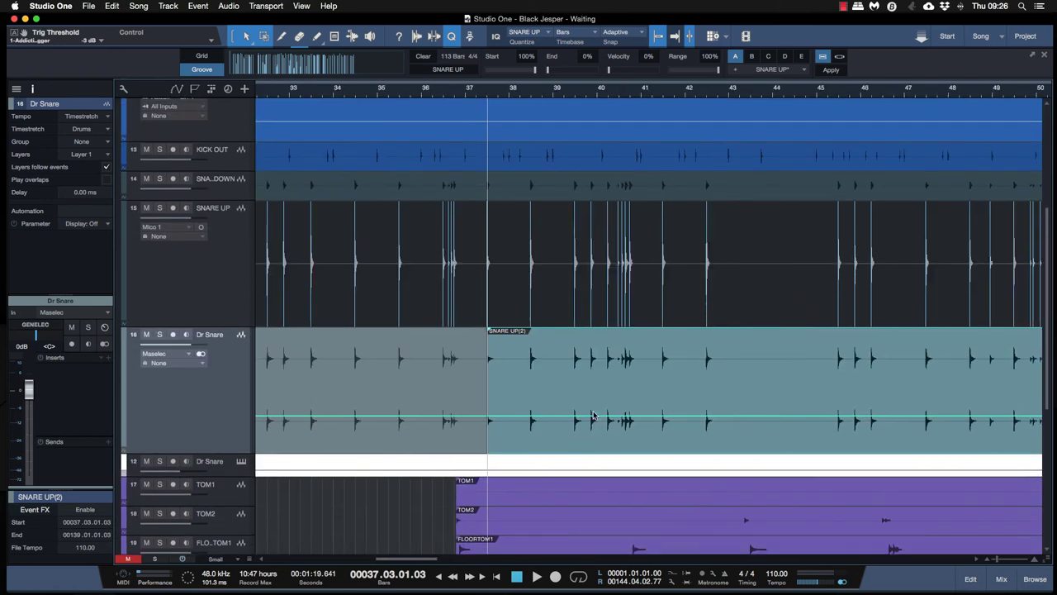
pyautogui.click(461, 414)
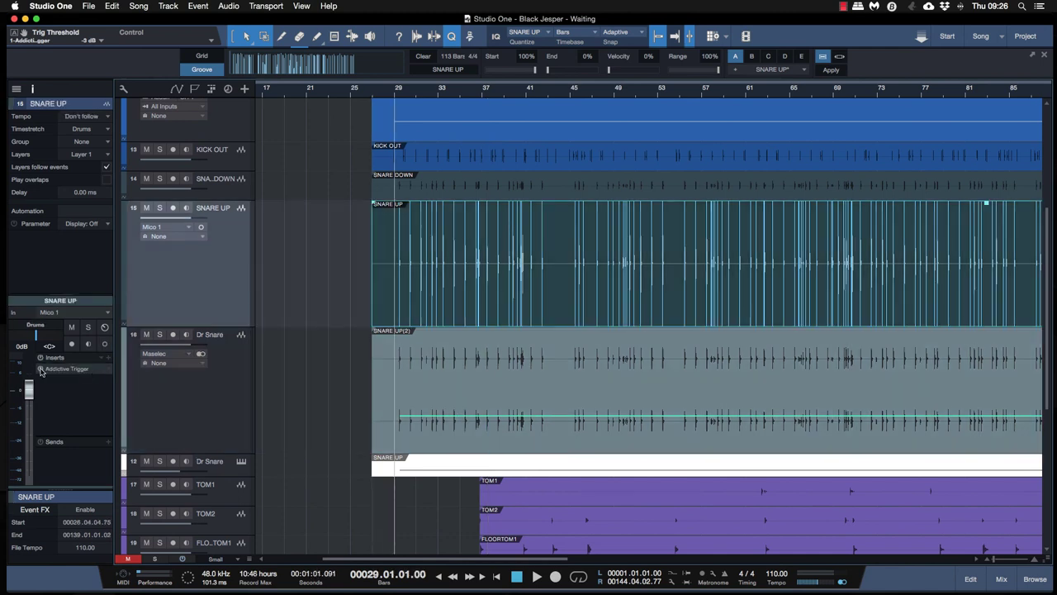
# - Play the song from bar 29 and solo OVER L, OVER R and ROOM together with SNARE UP and the Dr Snare audio track
pyautogui.press('space')
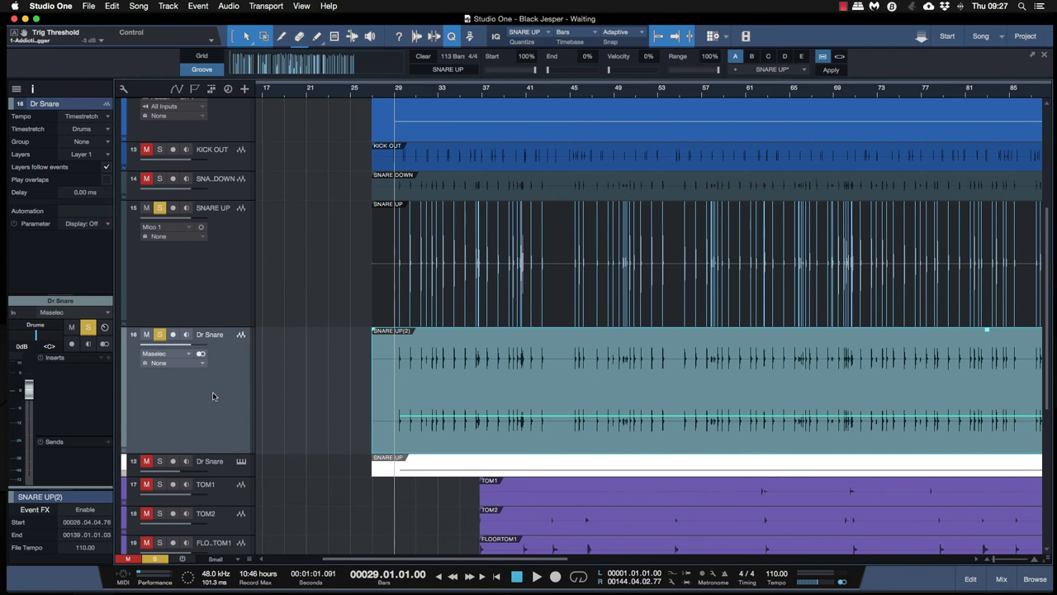
pyautogui.press('space')
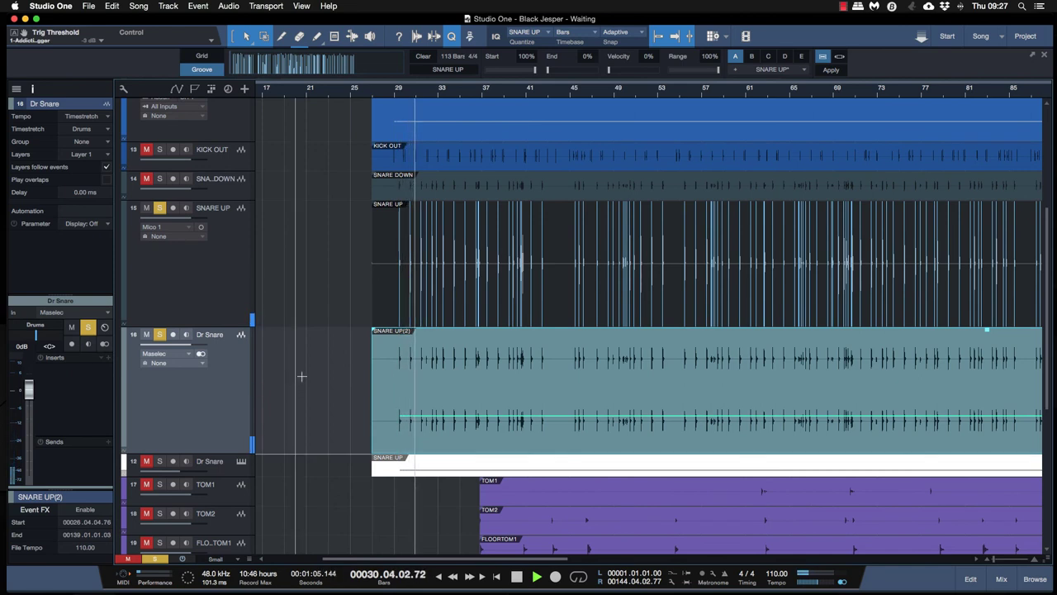
pyautogui.scroll(5, 294, 368)
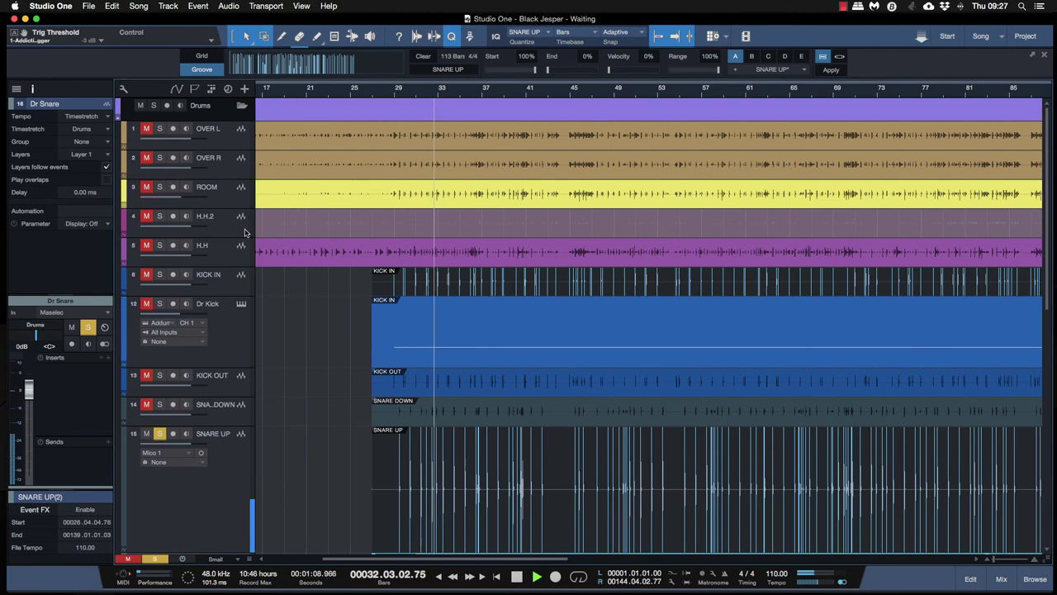
pyautogui.click(160, 129)
pyautogui.click(161, 157)
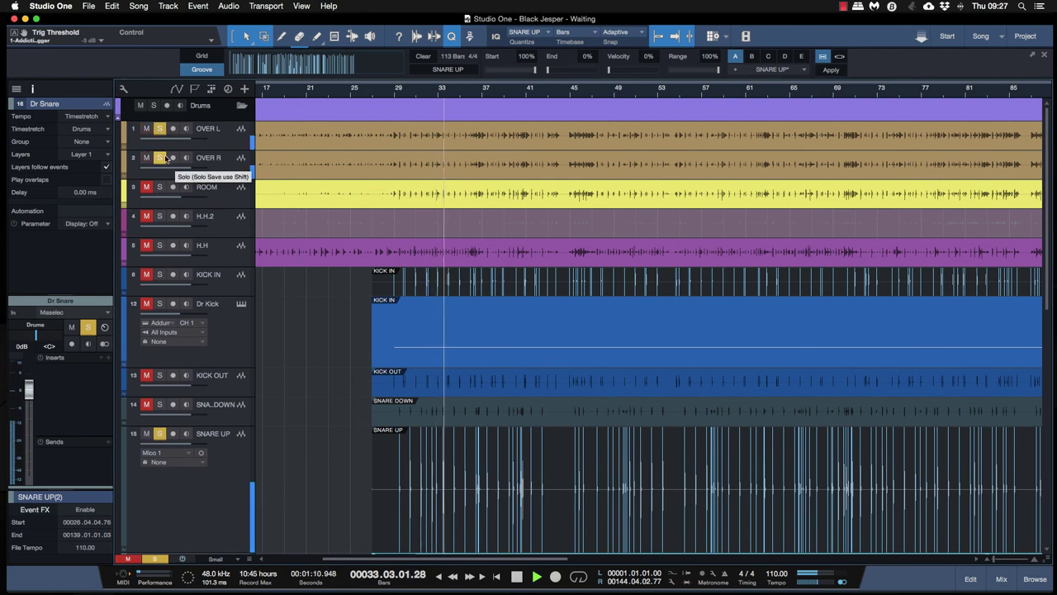
pyautogui.click(160, 189)
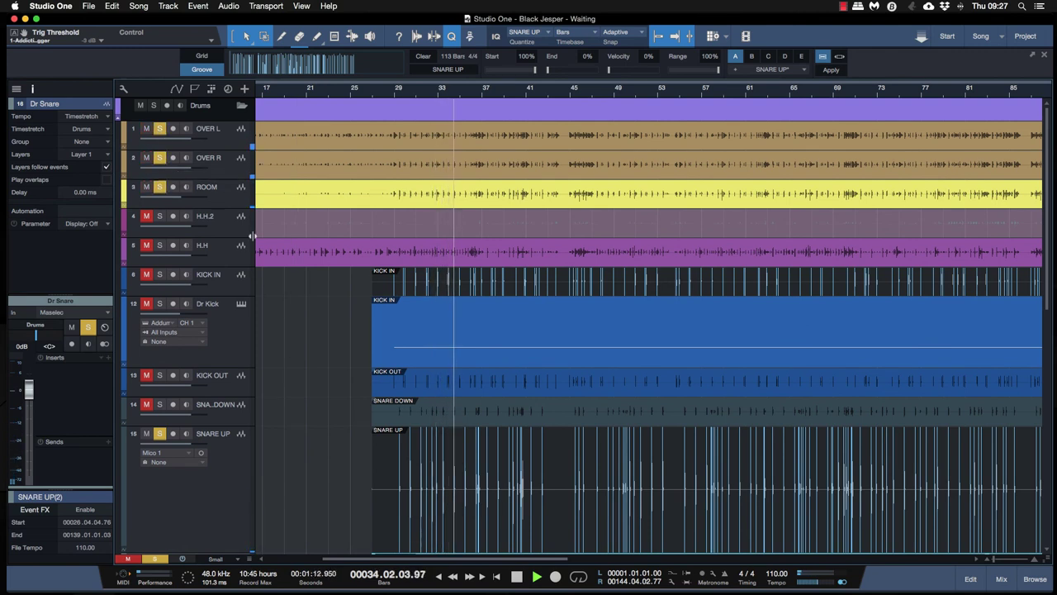
# - Add SNARE DOWN and the Dr Kick instrument track to the soloed tracks, listen to the combined drums and stop playback
pyautogui.scroll(-5, 330, 289)
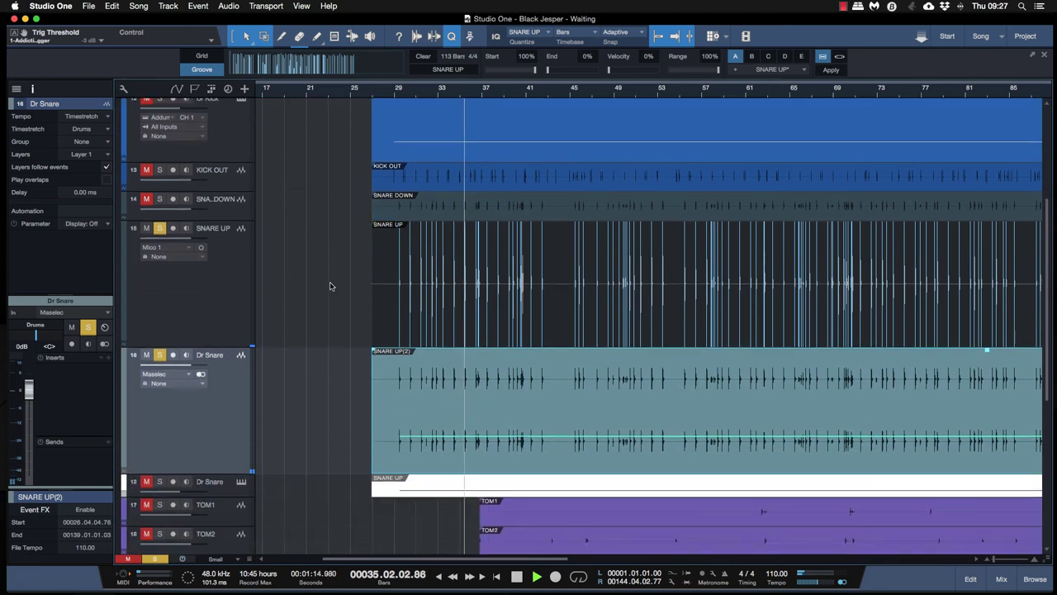
pyautogui.scroll(-1, 331, 286)
pyautogui.scroll(1, 330, 286)
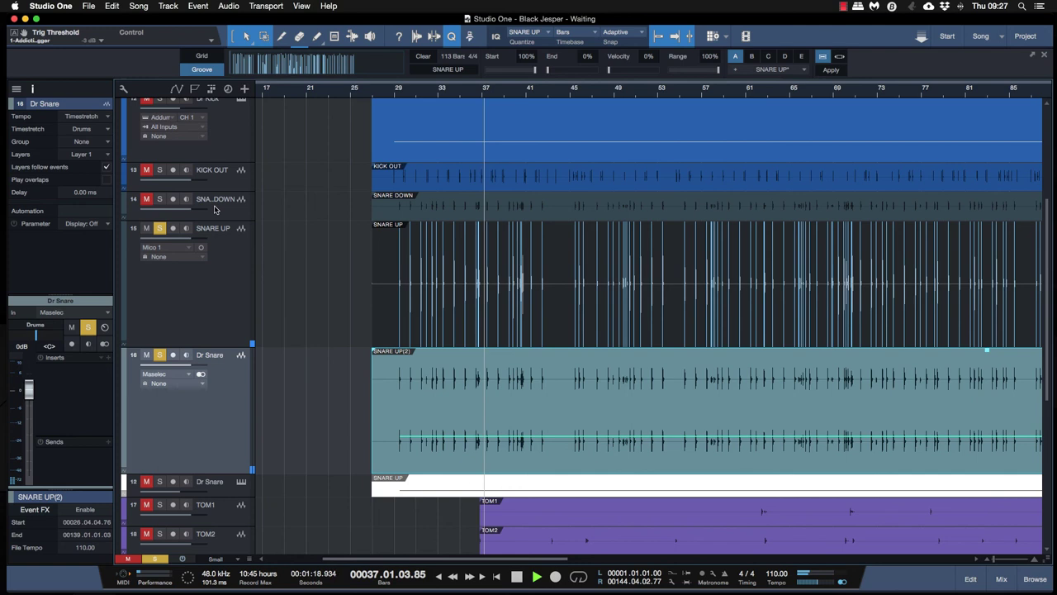
pyautogui.click(160, 200)
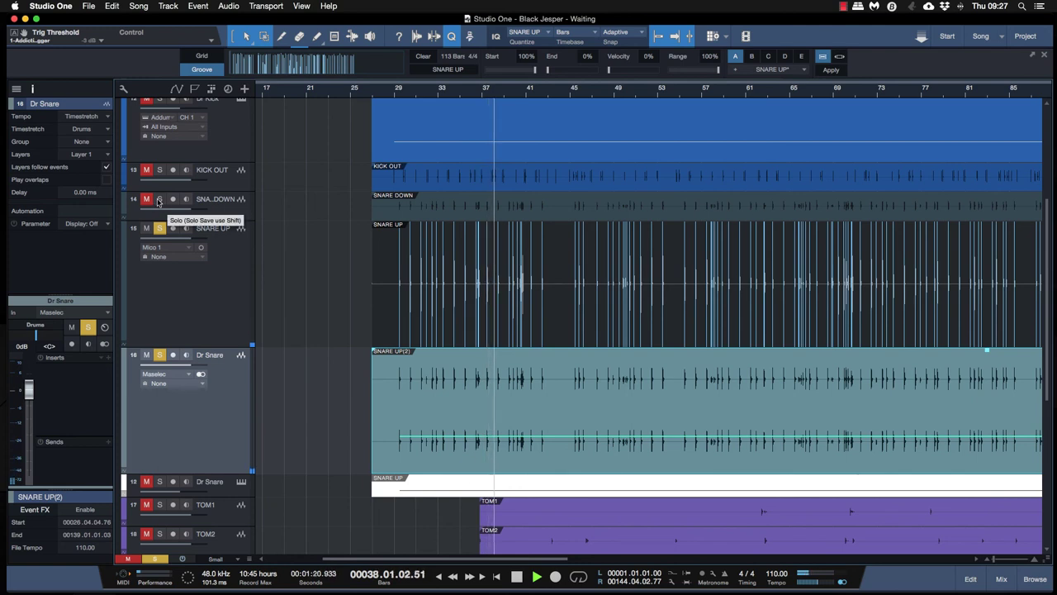
pyautogui.scroll(4, 292, 226)
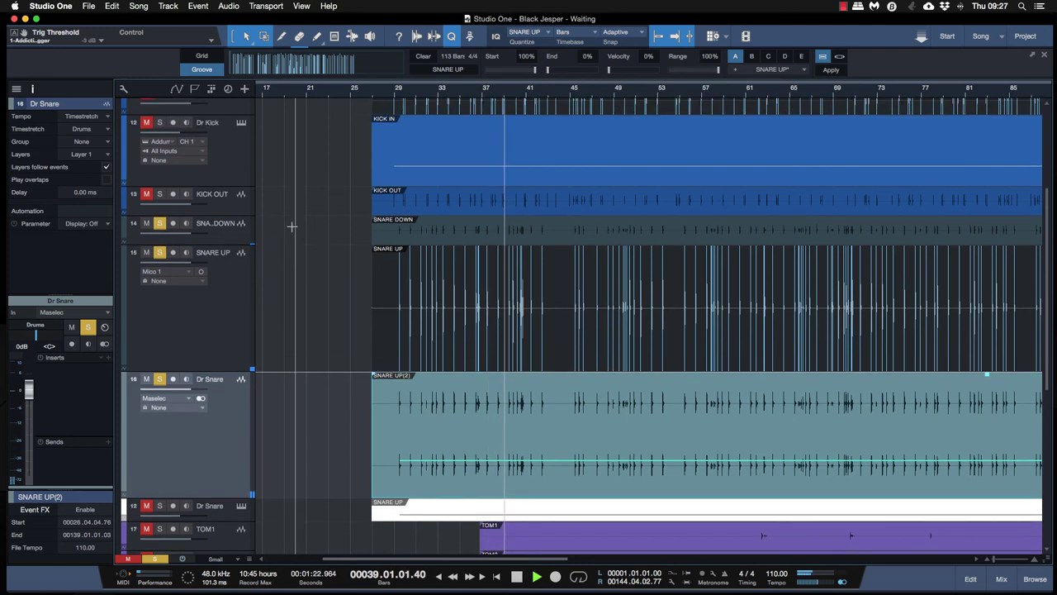
pyautogui.click(159, 188)
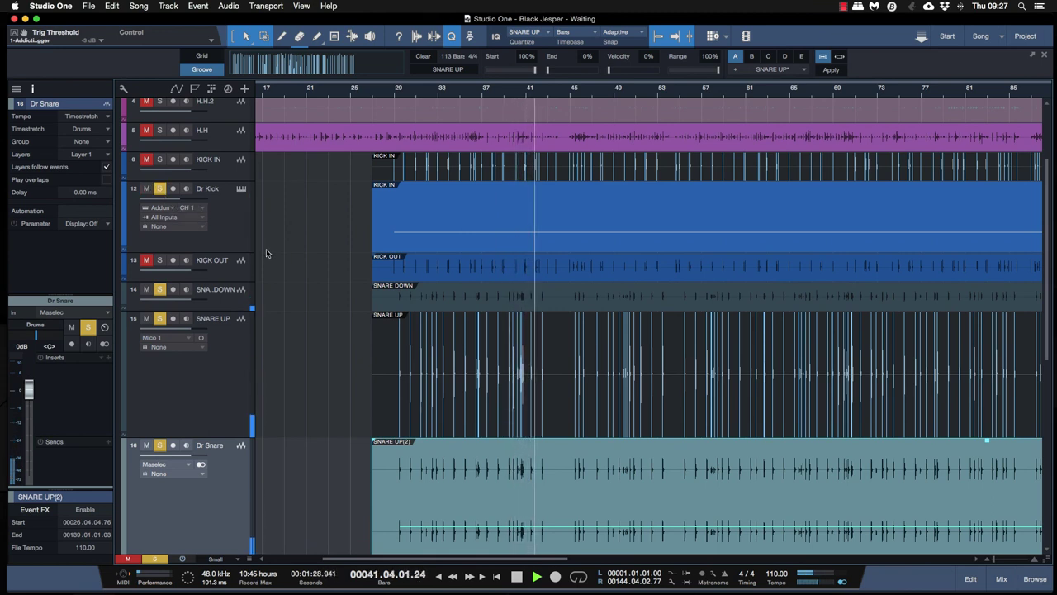
pyautogui.scroll(-3, 314, 246)
pyautogui.scroll(-2, 318, 247)
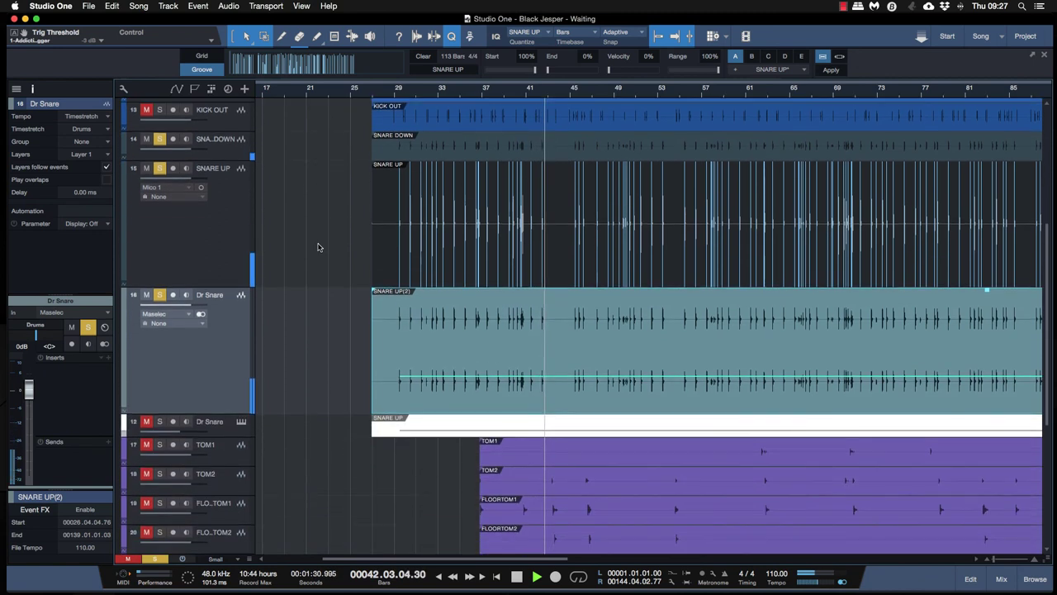
pyautogui.scroll(-5, 318, 247)
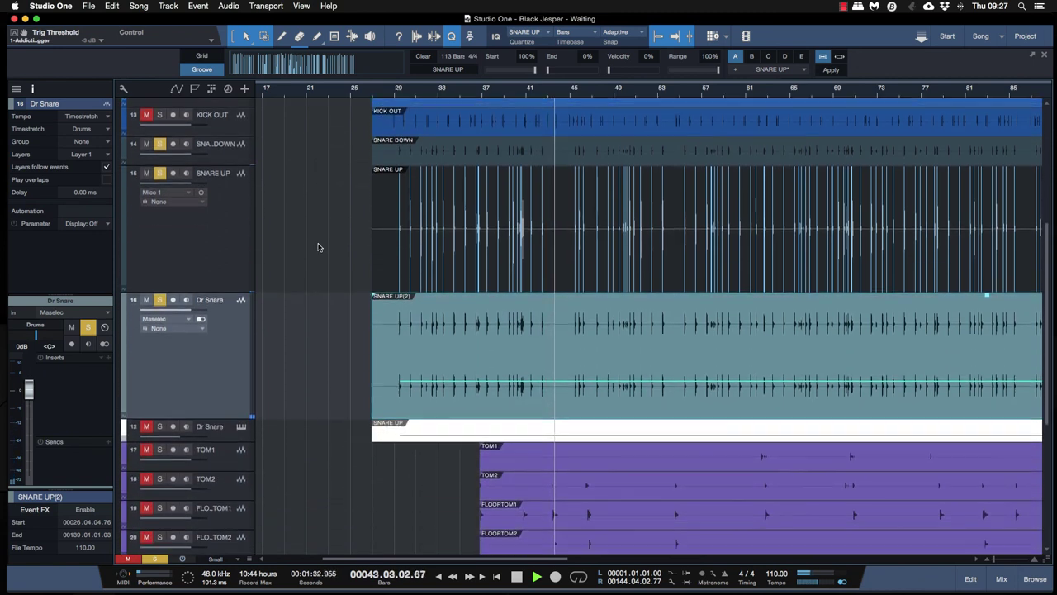
pyautogui.press('space')
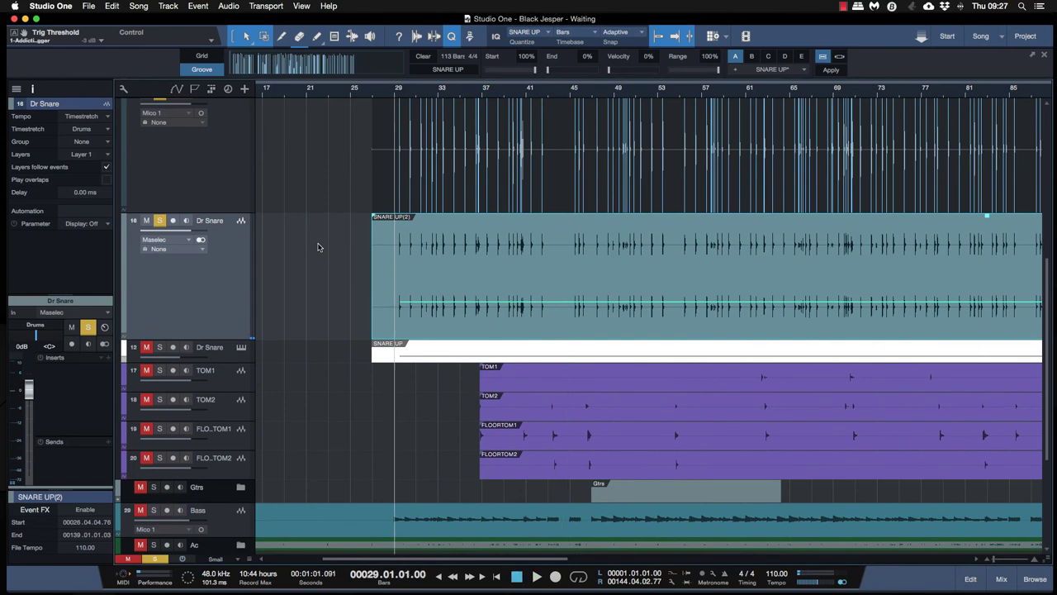
pyautogui.scroll(-3, 319, 245)
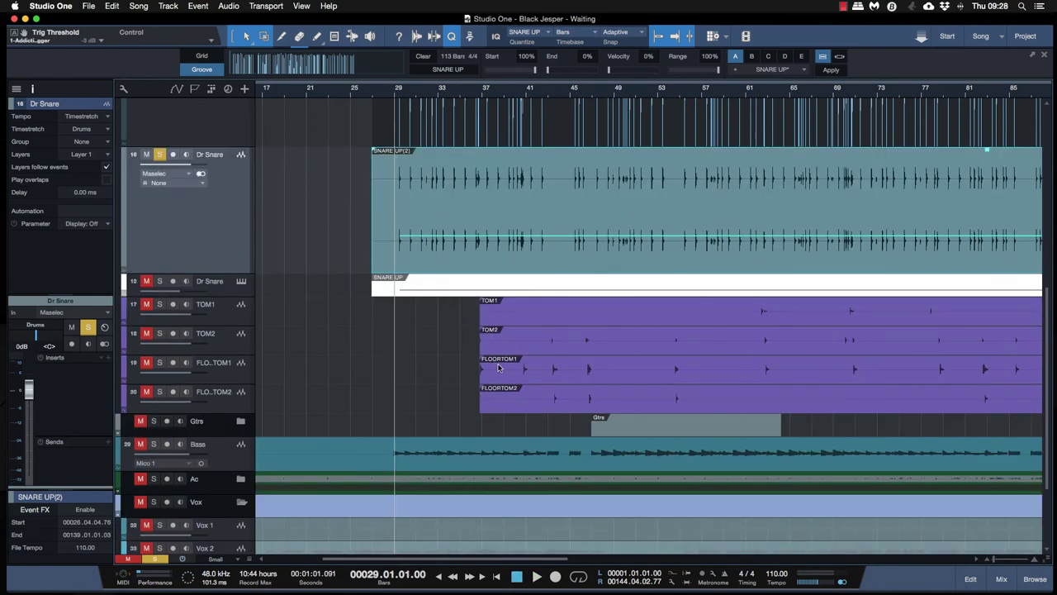